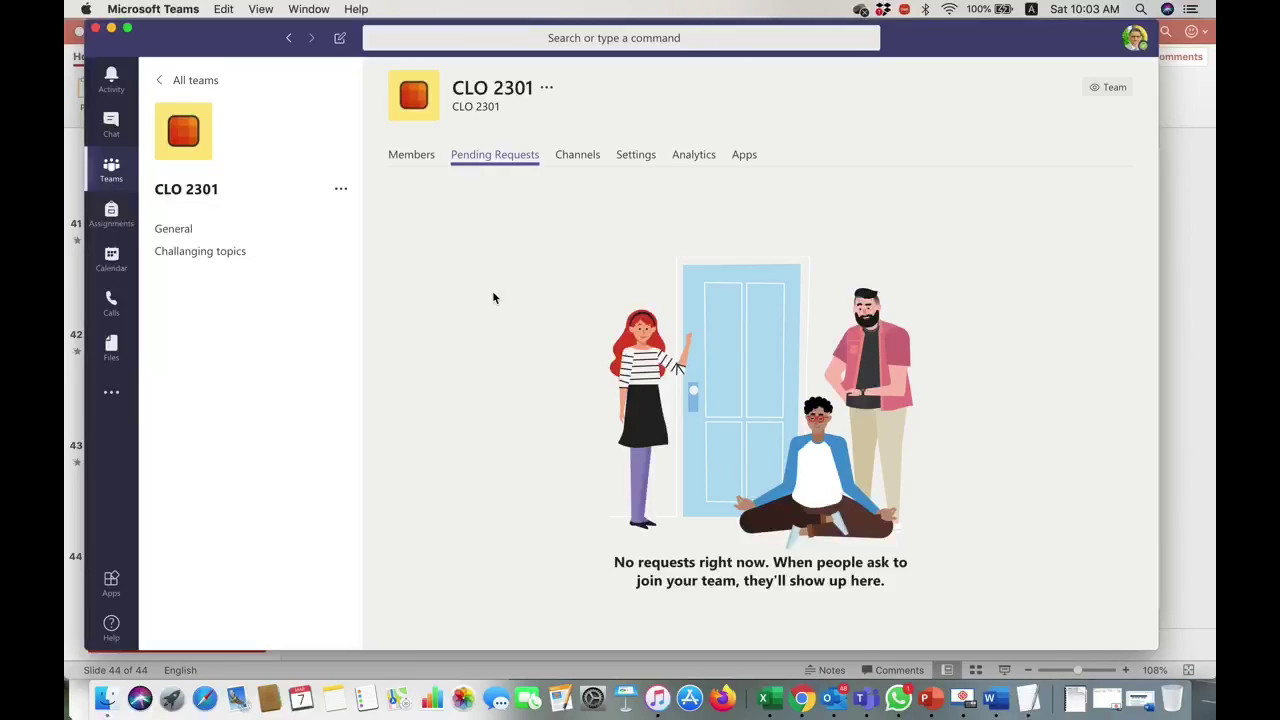
# - Show the join code in the CLO 2301 team's settings and highlight it
pyautogui.click(416, 162)
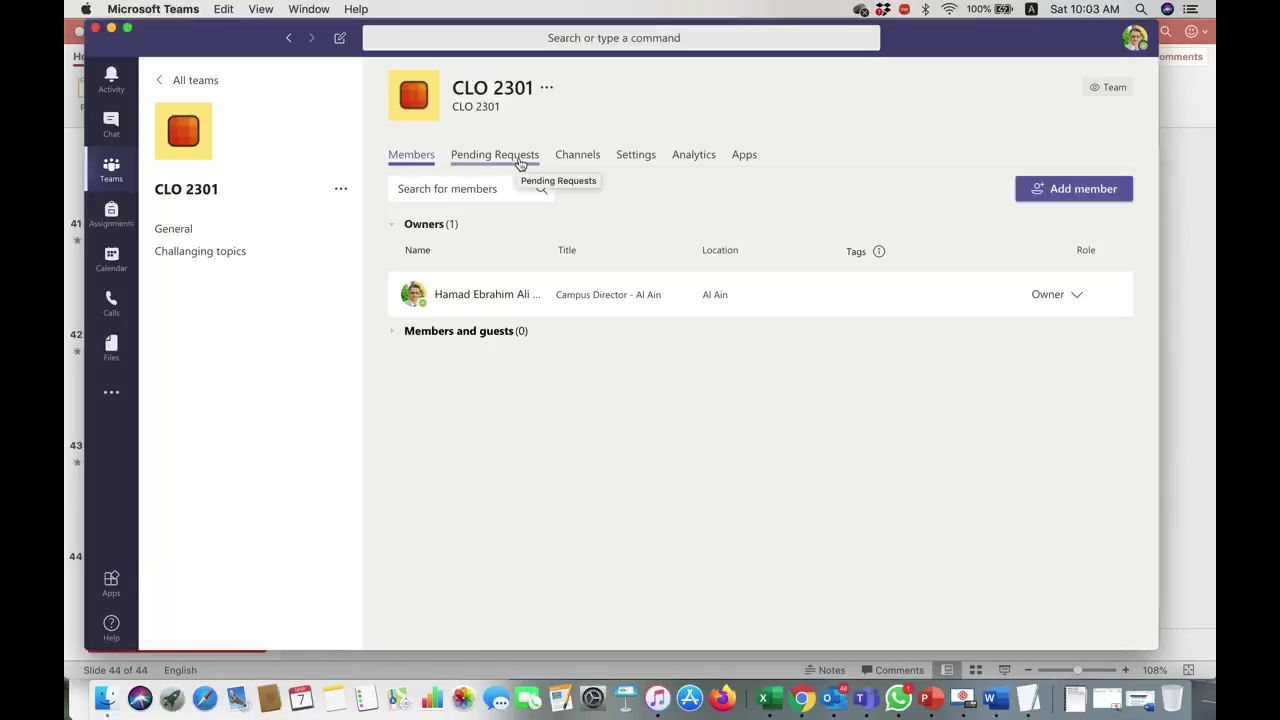
pyautogui.click(636, 156)
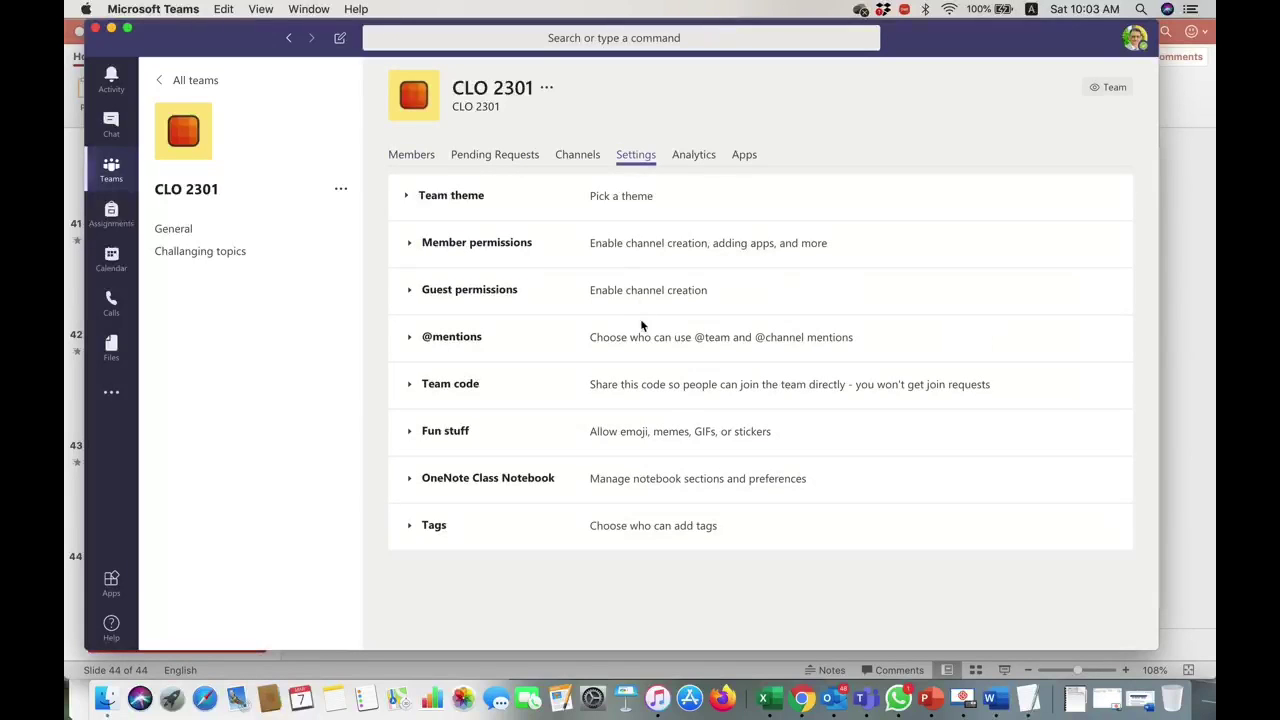
pyautogui.click(430, 390)
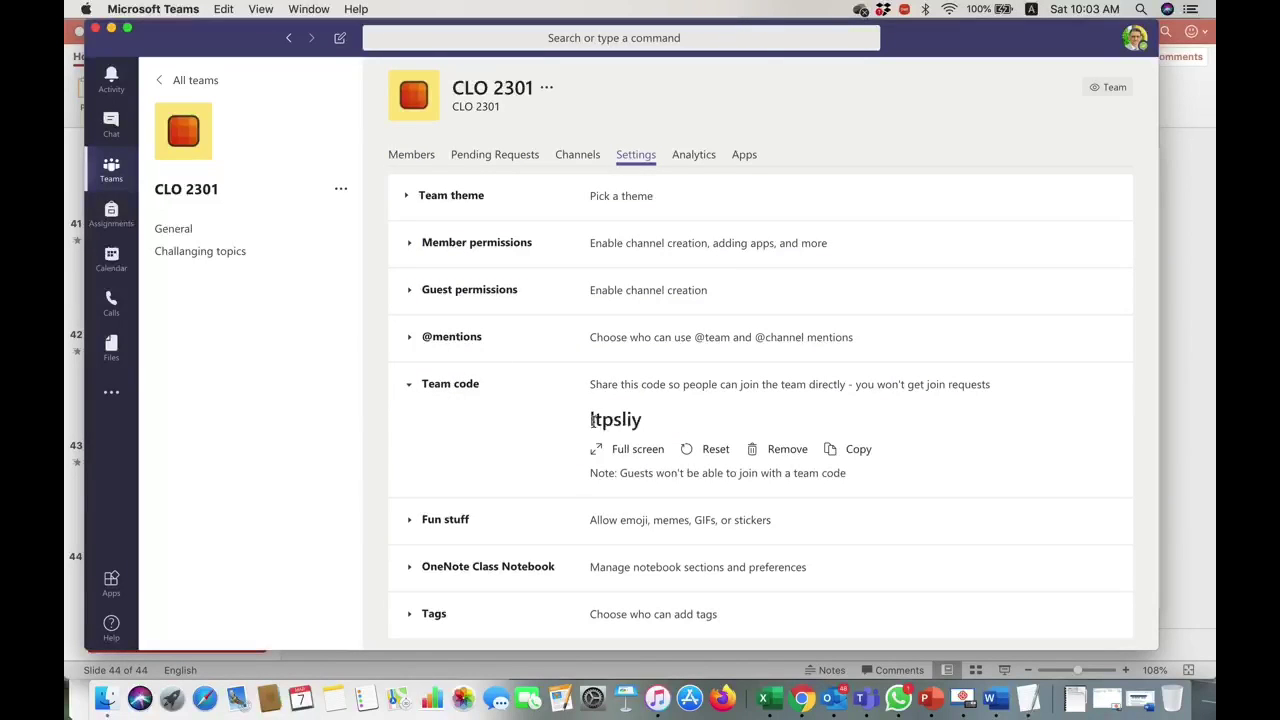
pyautogui.moveTo(590, 420); pyautogui.dragTo(648, 425)
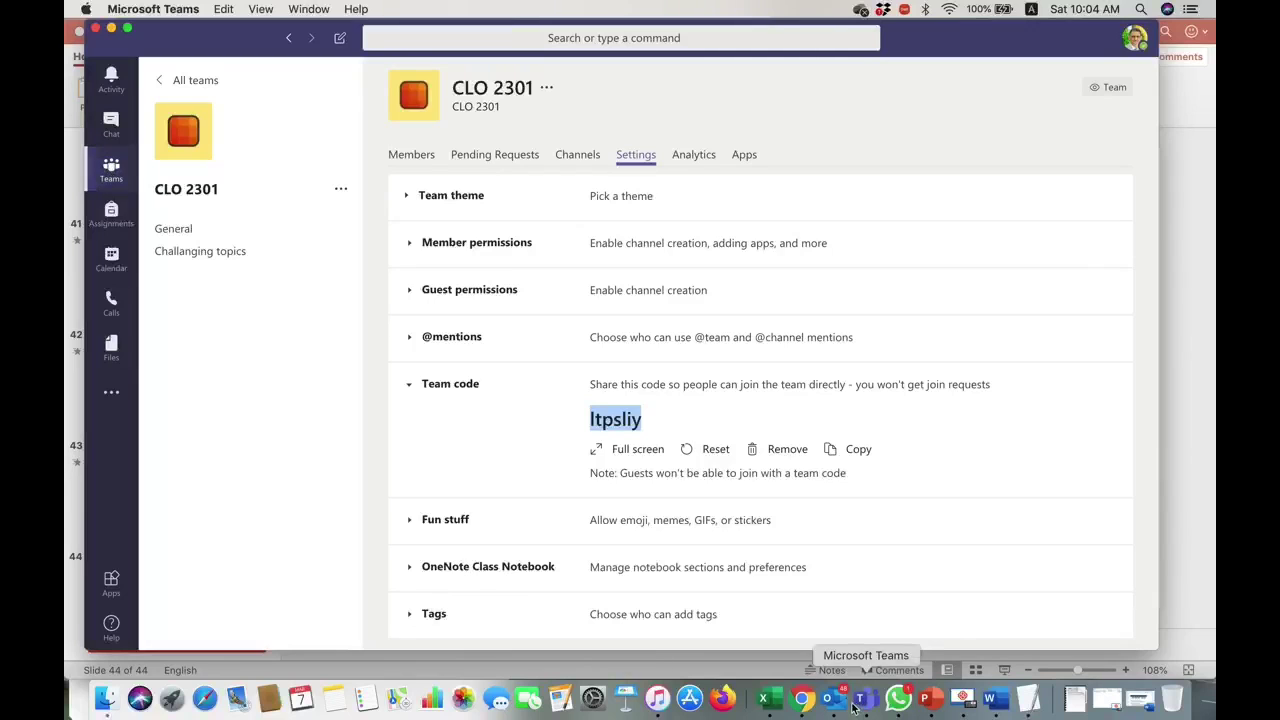
pyautogui.click(810, 704)
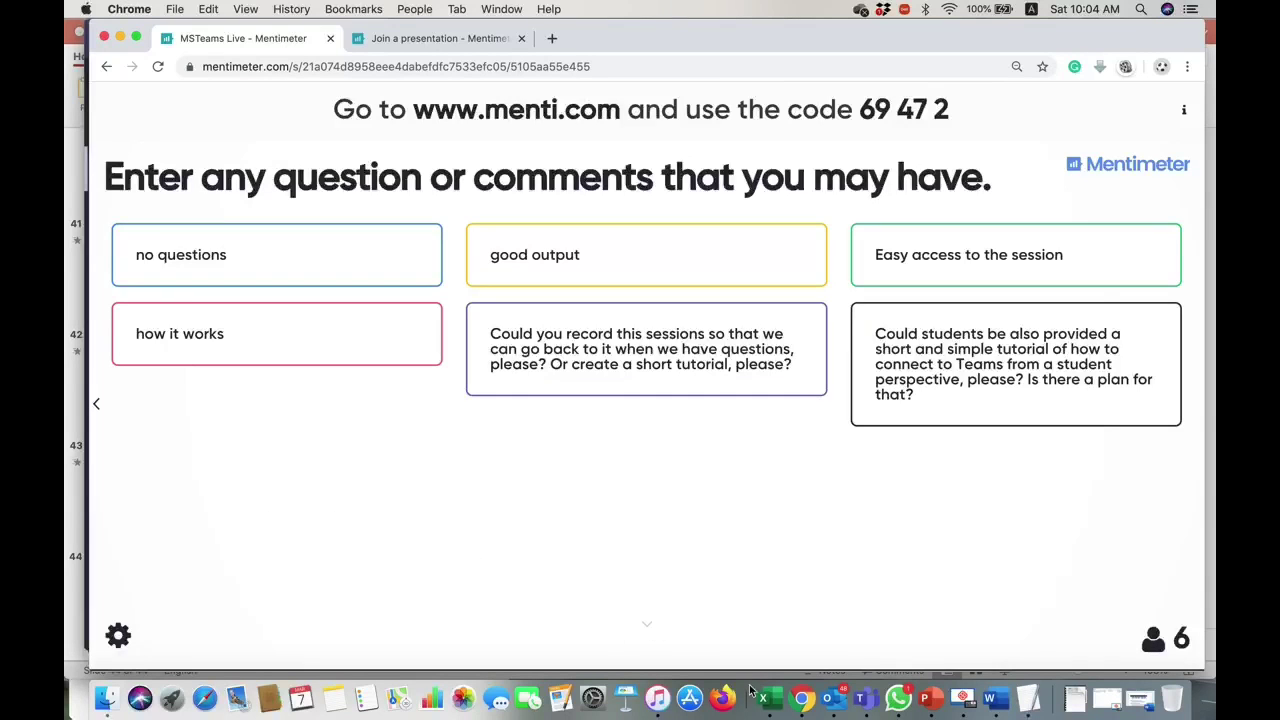
pyautogui.click(866, 701)
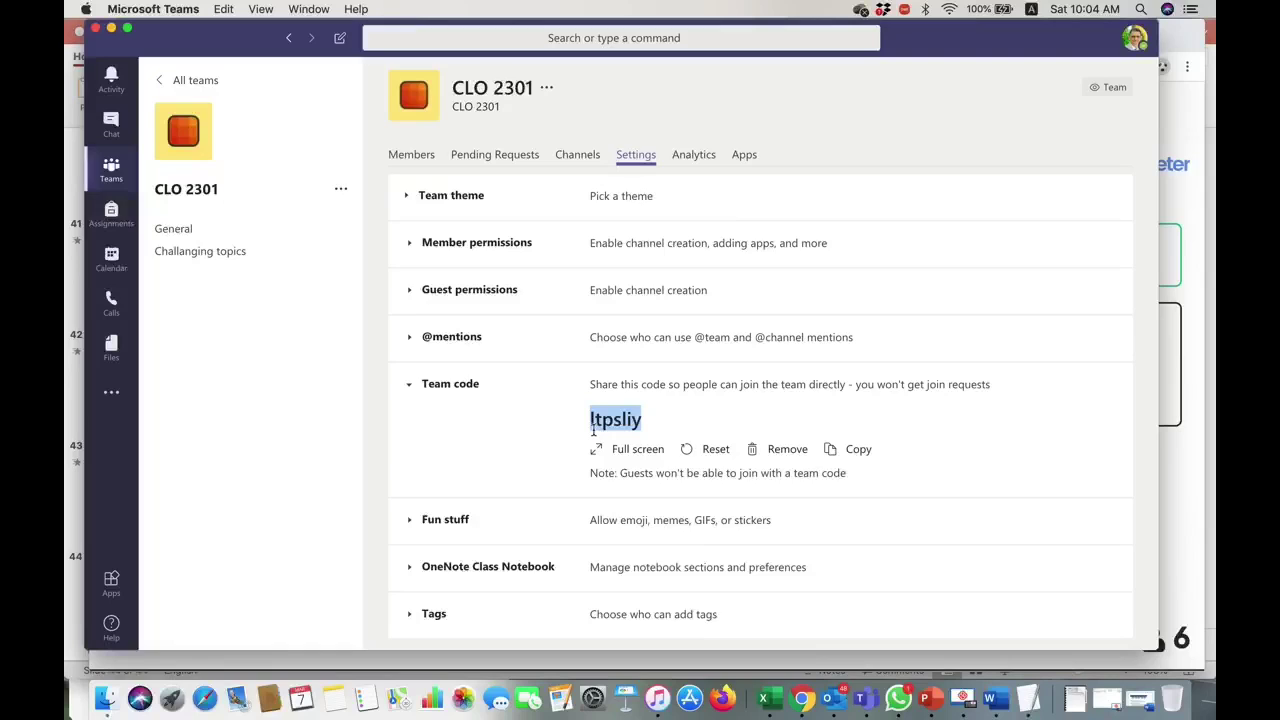
pyautogui.click(486, 458)
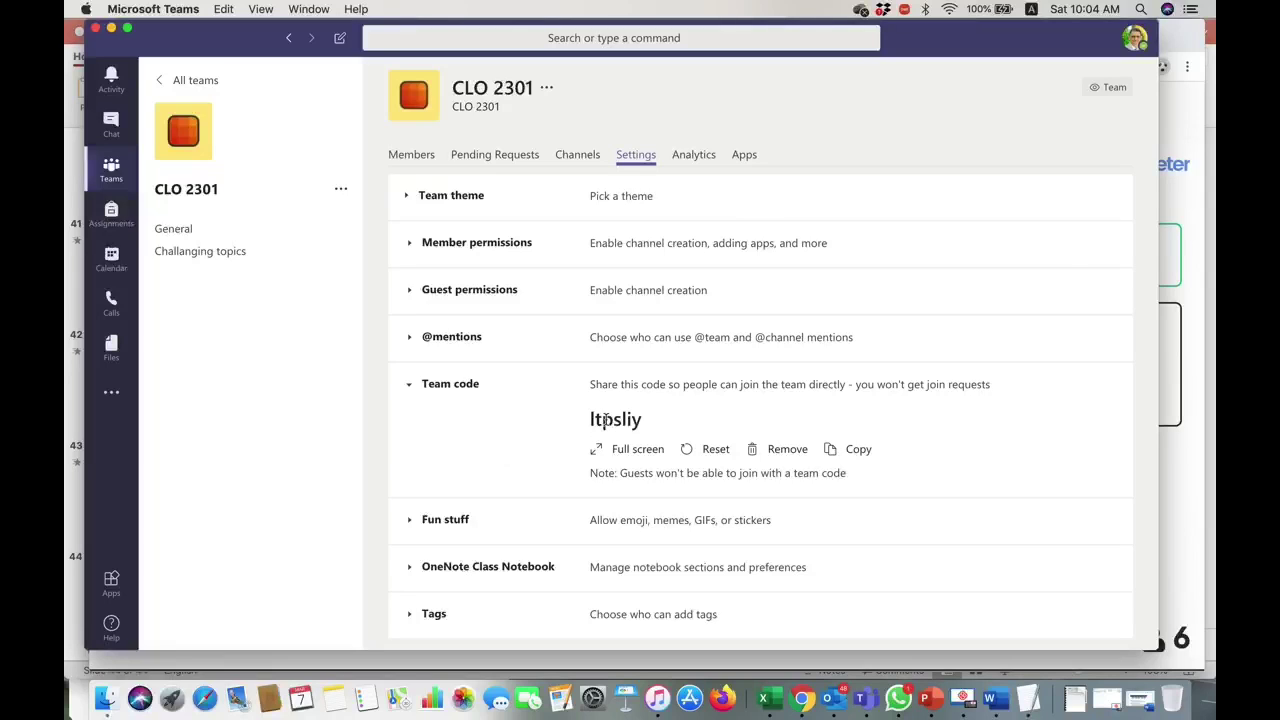
# - Go from the CLO 2301 team to the page for joining or creating a team and activate the join code field
pyautogui.click(110, 170)
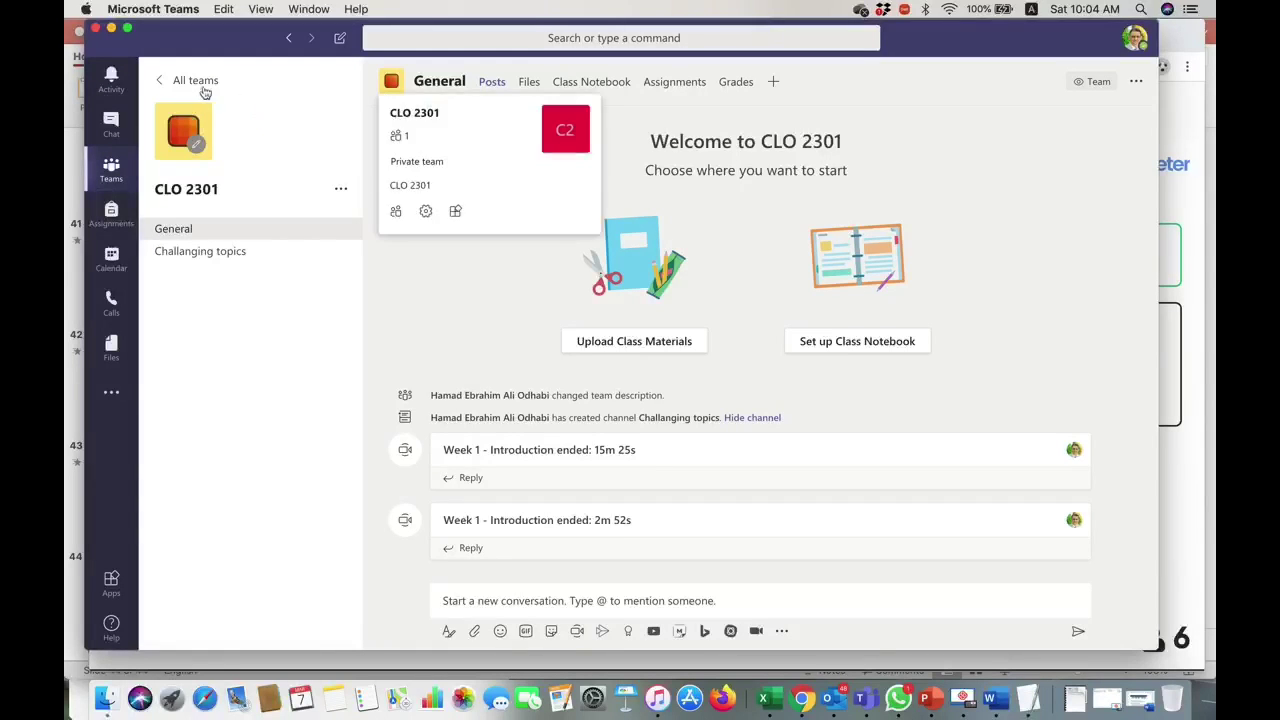
pyautogui.click(173, 88)
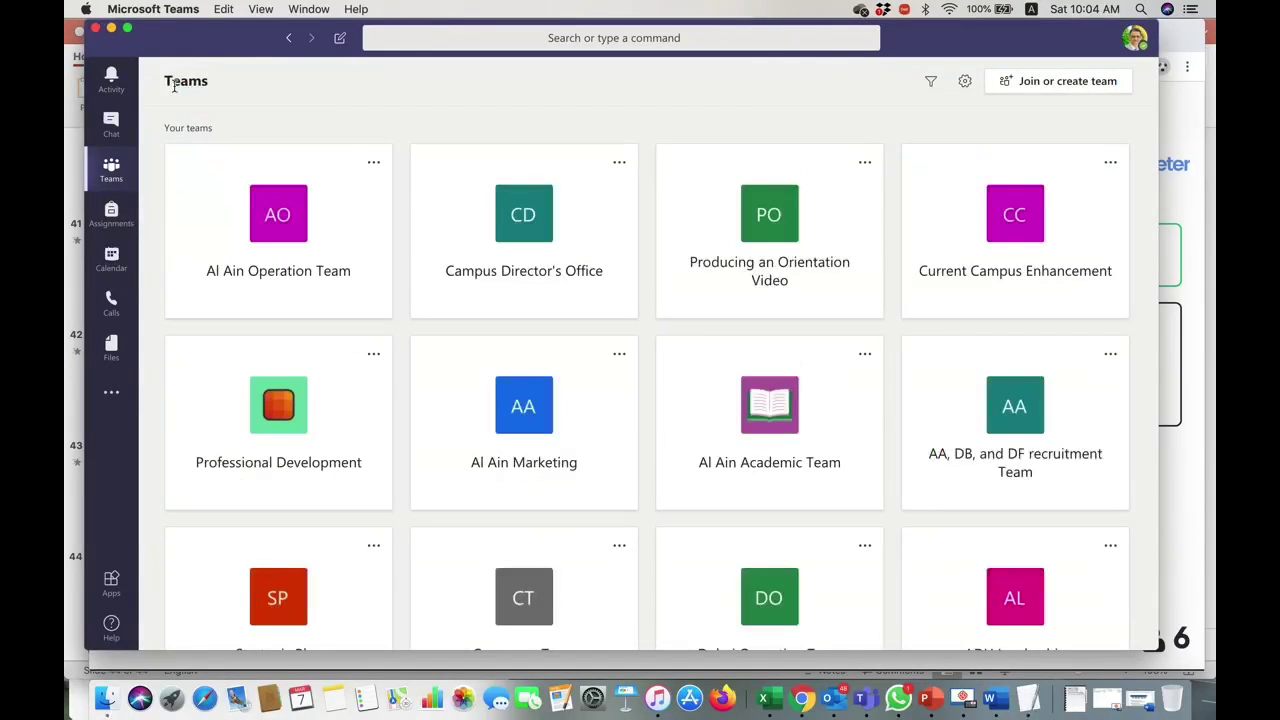
pyautogui.click(1048, 89)
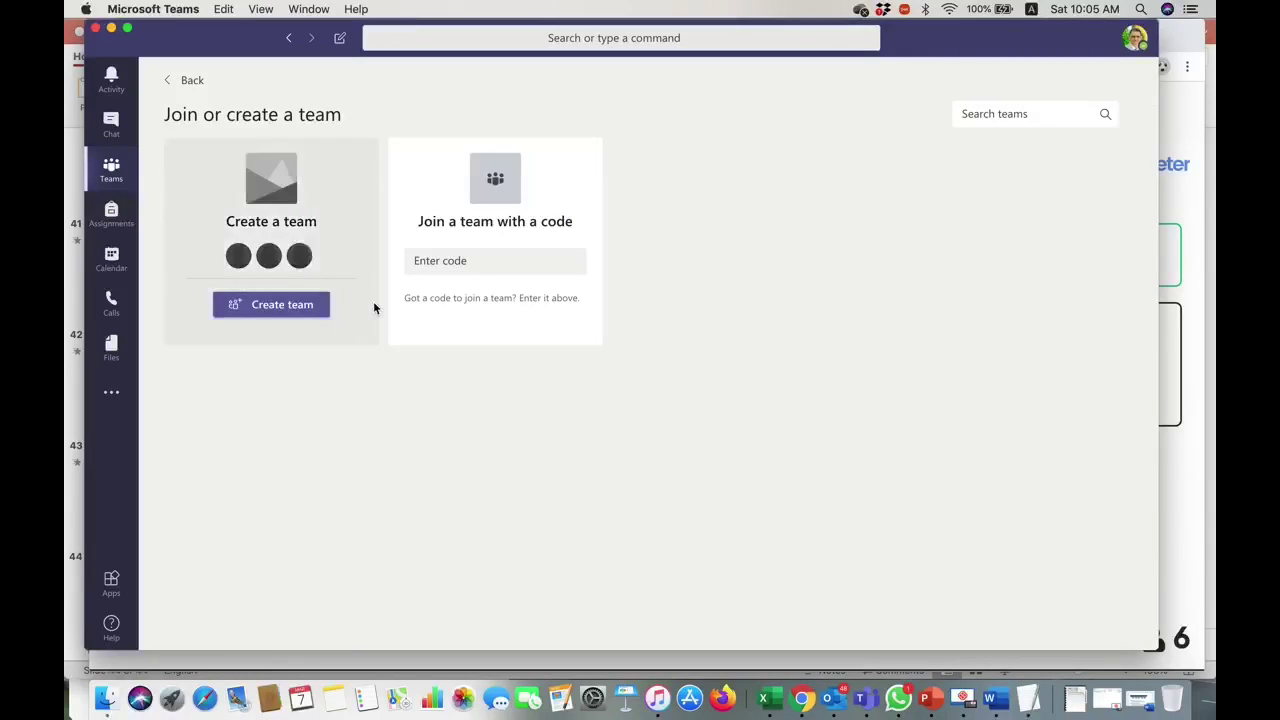
pyautogui.click(430, 261)
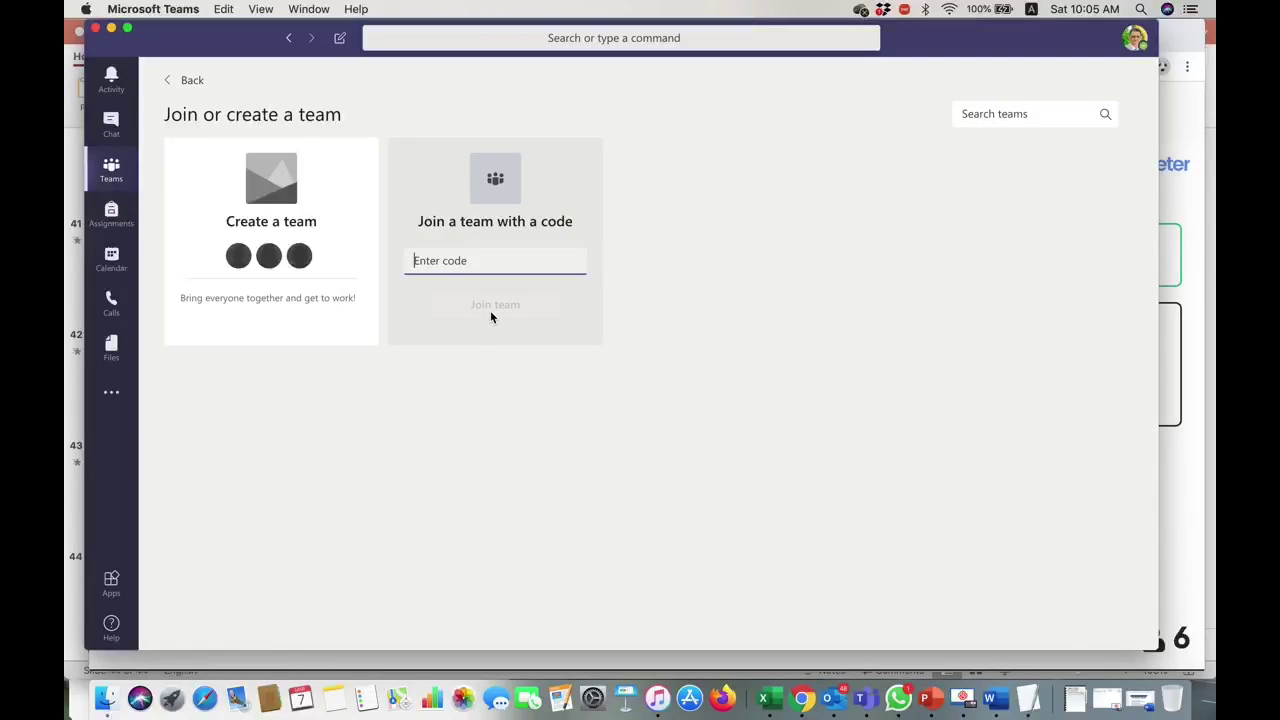
# - Find the CLO 2301 team in the full list of teams and open it
pyautogui.click(112, 172)
pyautogui.scroll(-3, 417, 434)
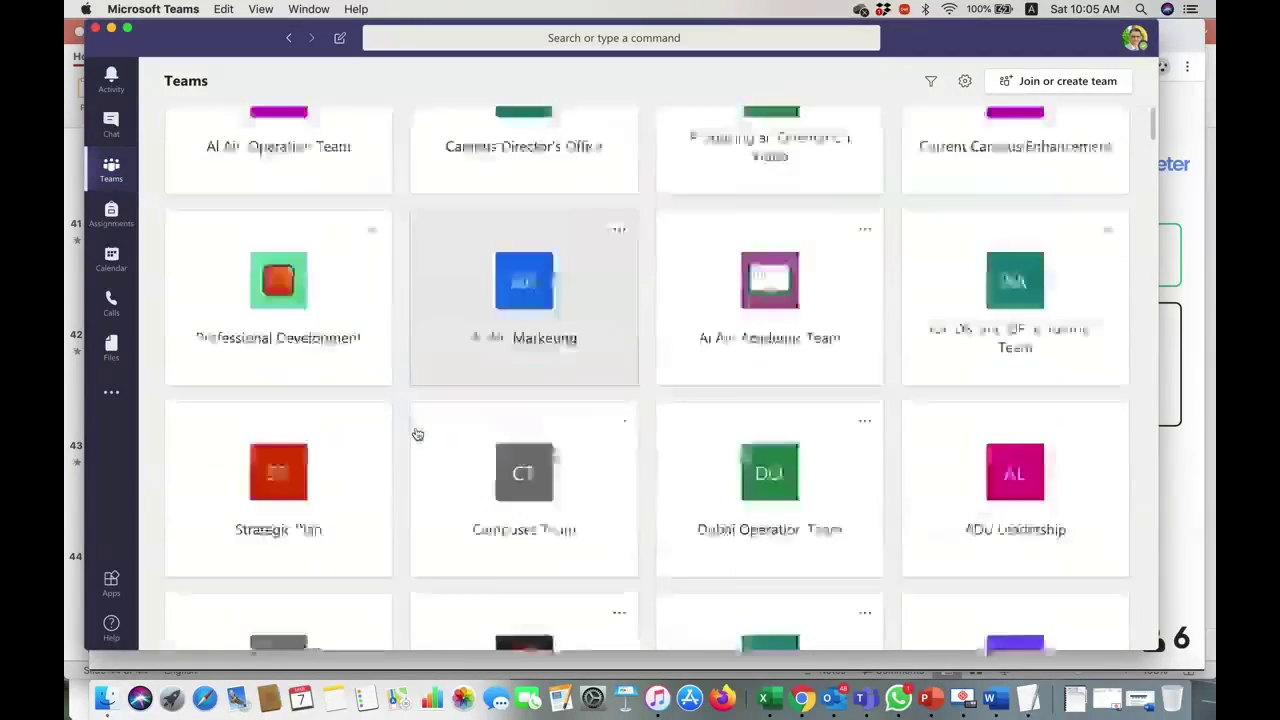
pyautogui.scroll(-15, 417, 434)
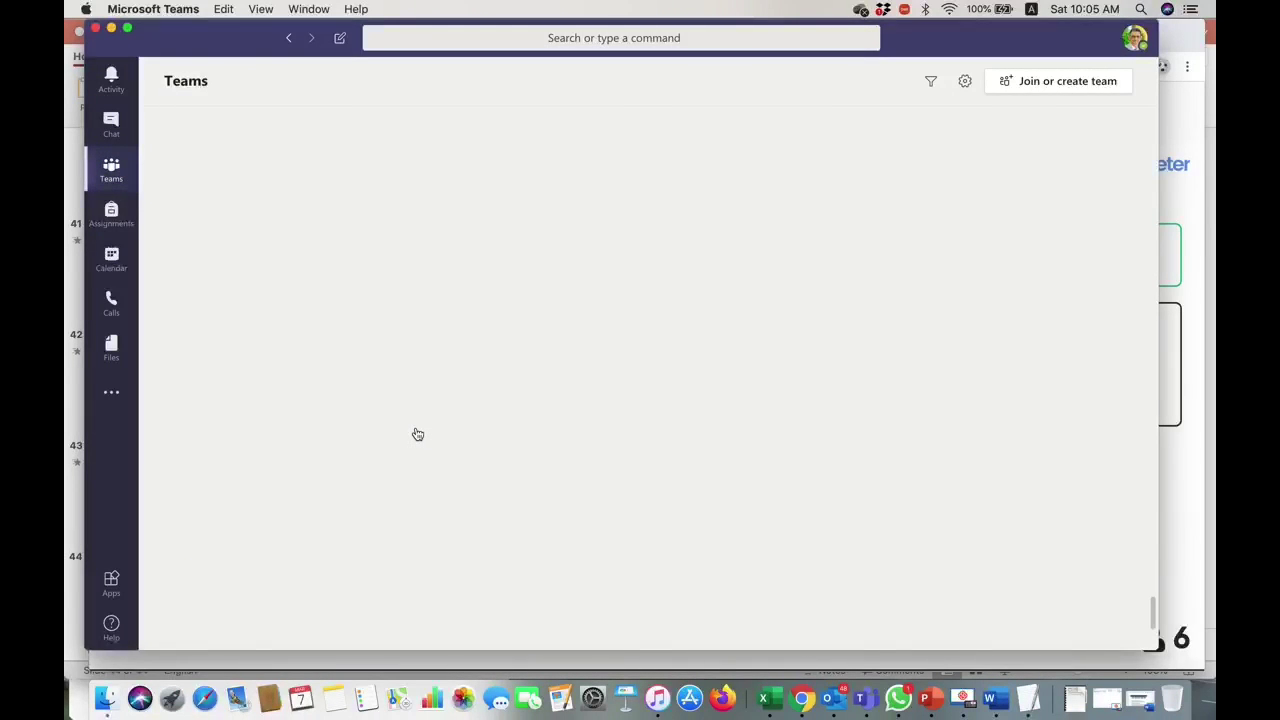
pyautogui.scroll(5, 417, 434)
pyautogui.scroll(-8, 417, 434)
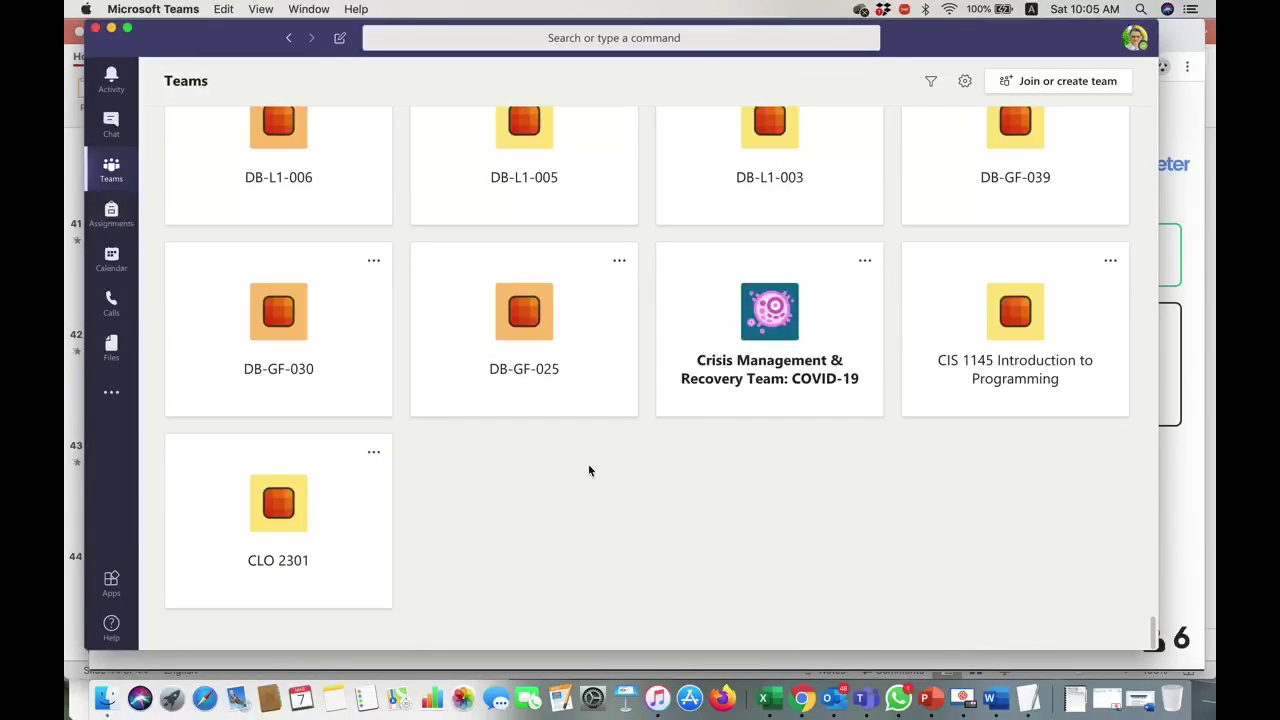
pyautogui.click(302, 524)
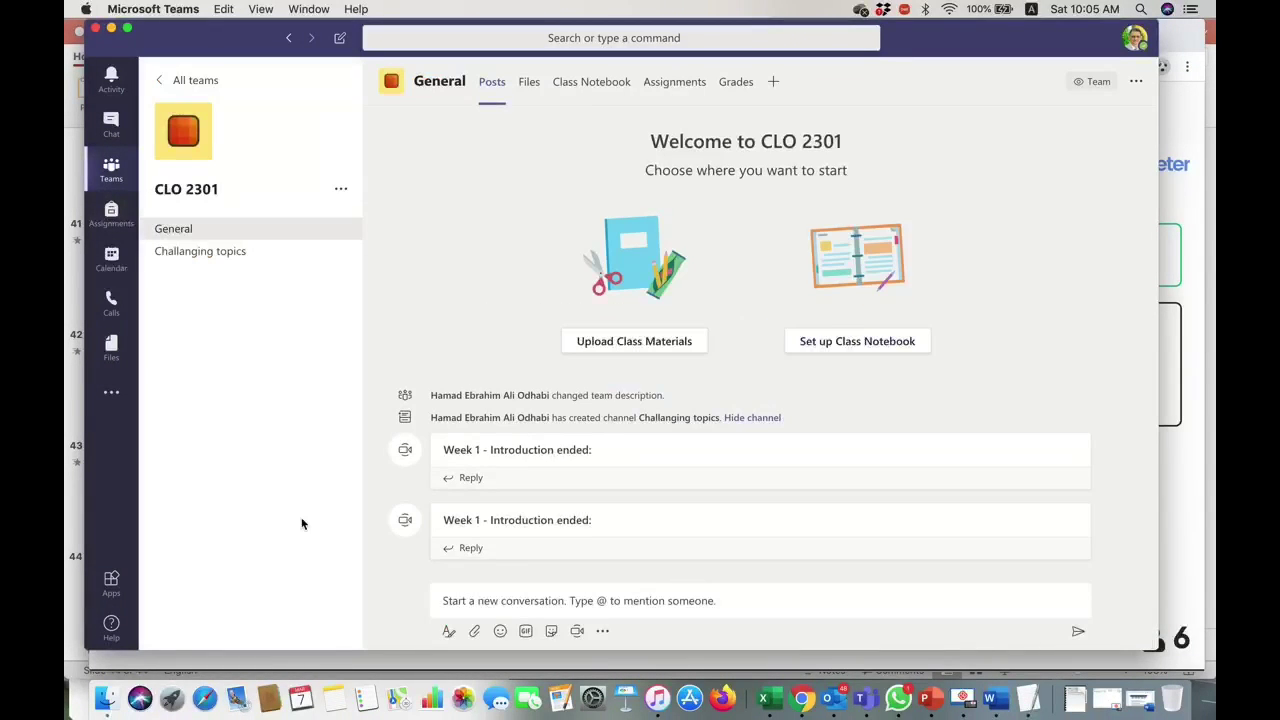
# - Open the management page of the CLO 2301 team and expand its members and guests
pyautogui.click(341, 193)
pyautogui.click(366, 224)
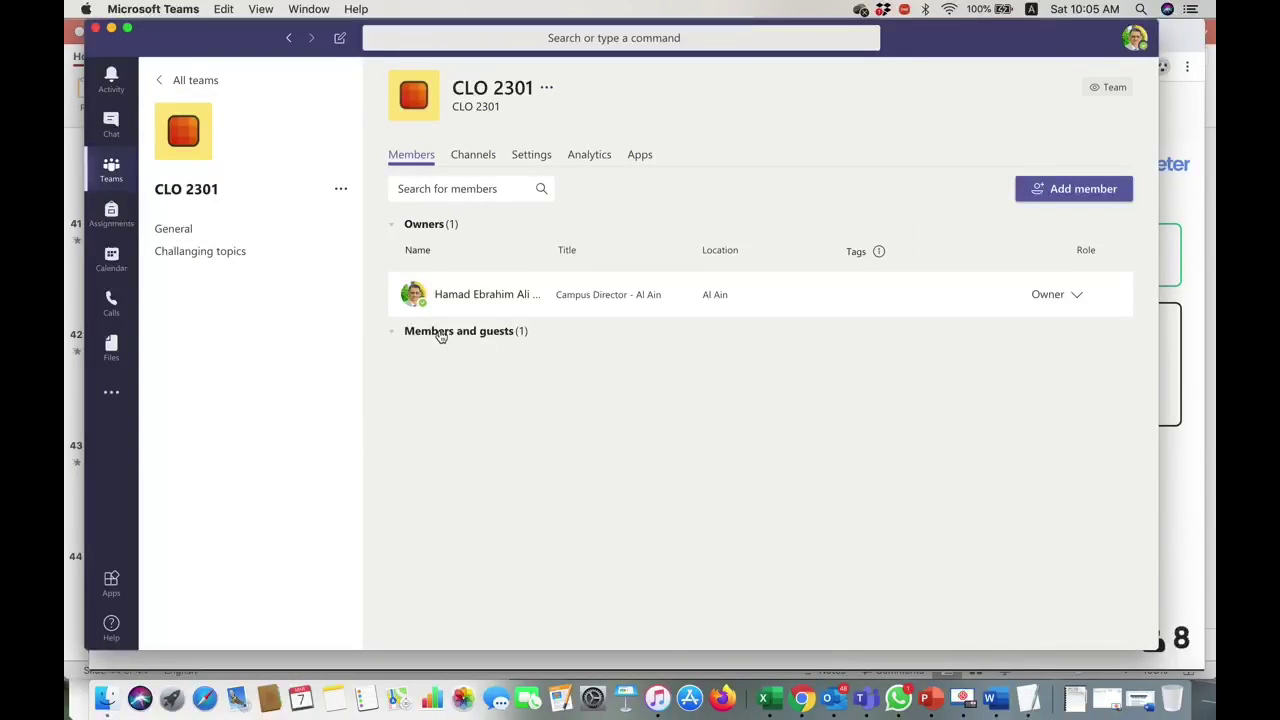
pyautogui.click(440, 334)
pyautogui.moveTo(458, 415)
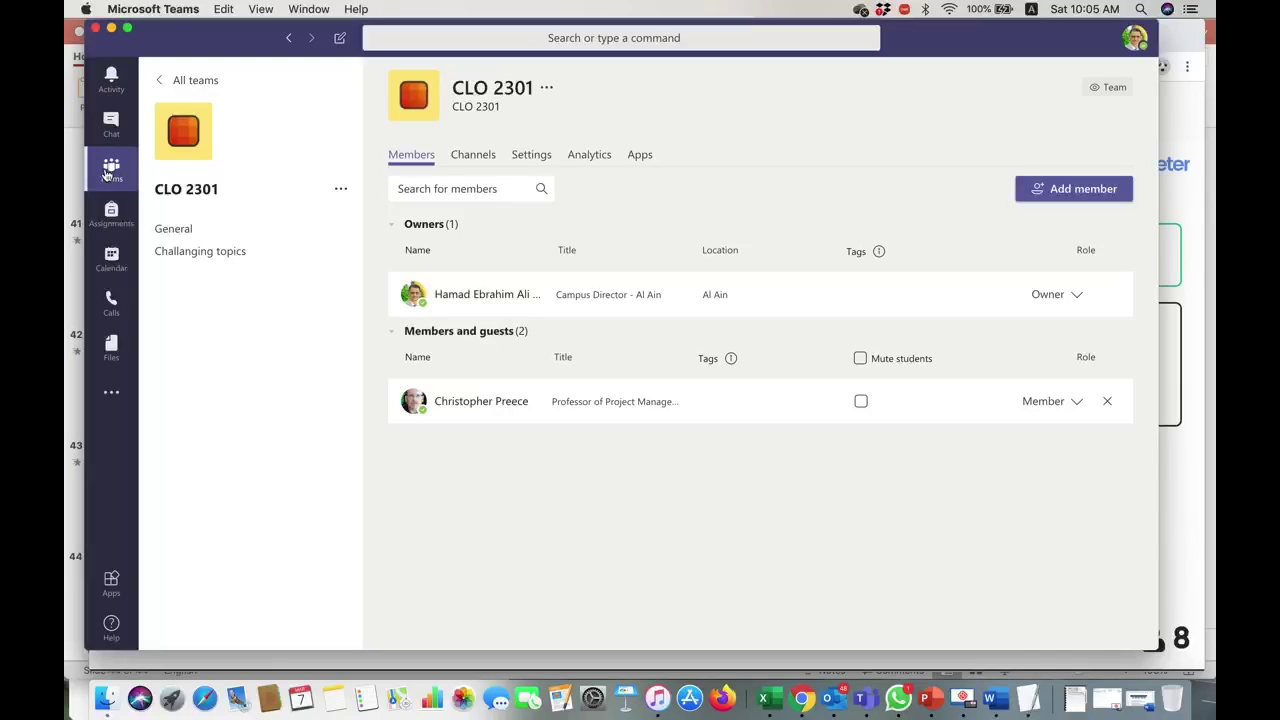
# - Post the message "Welcome to Teams" in the General channel of the CLO 2301 team
pyautogui.click(109, 172)
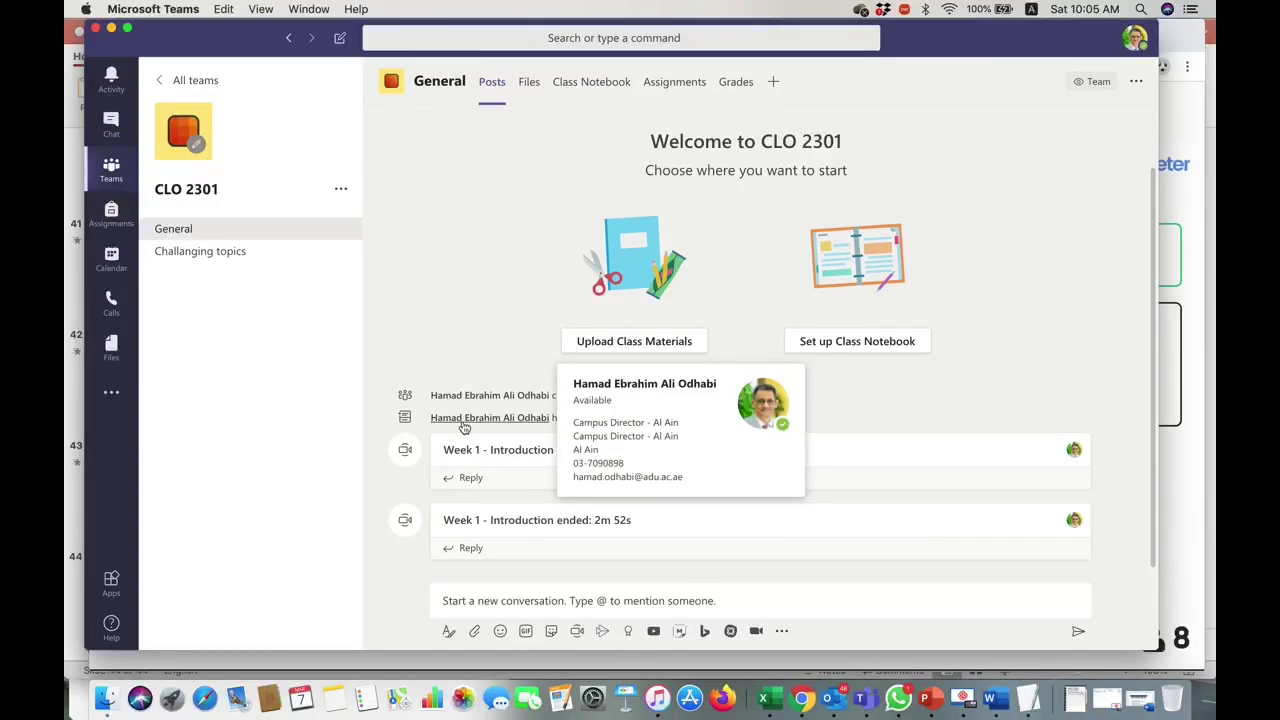
pyautogui.click(510, 603)
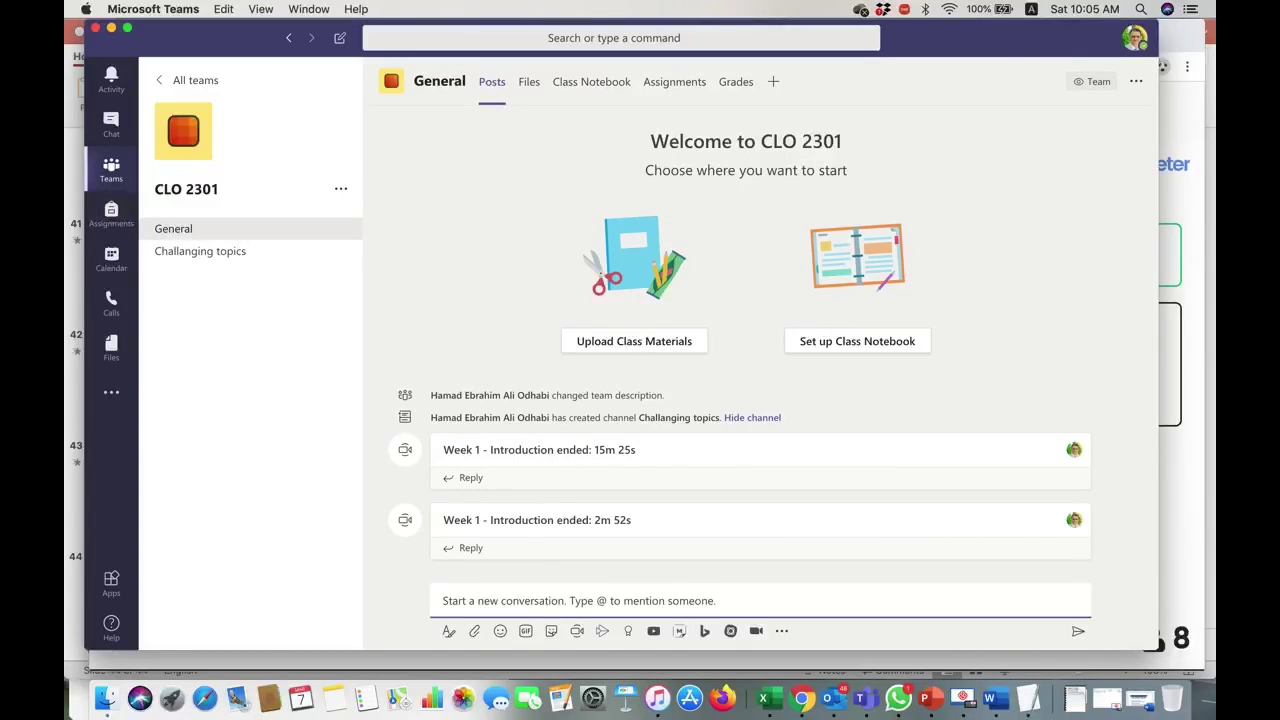
pyautogui.write('Welcom')
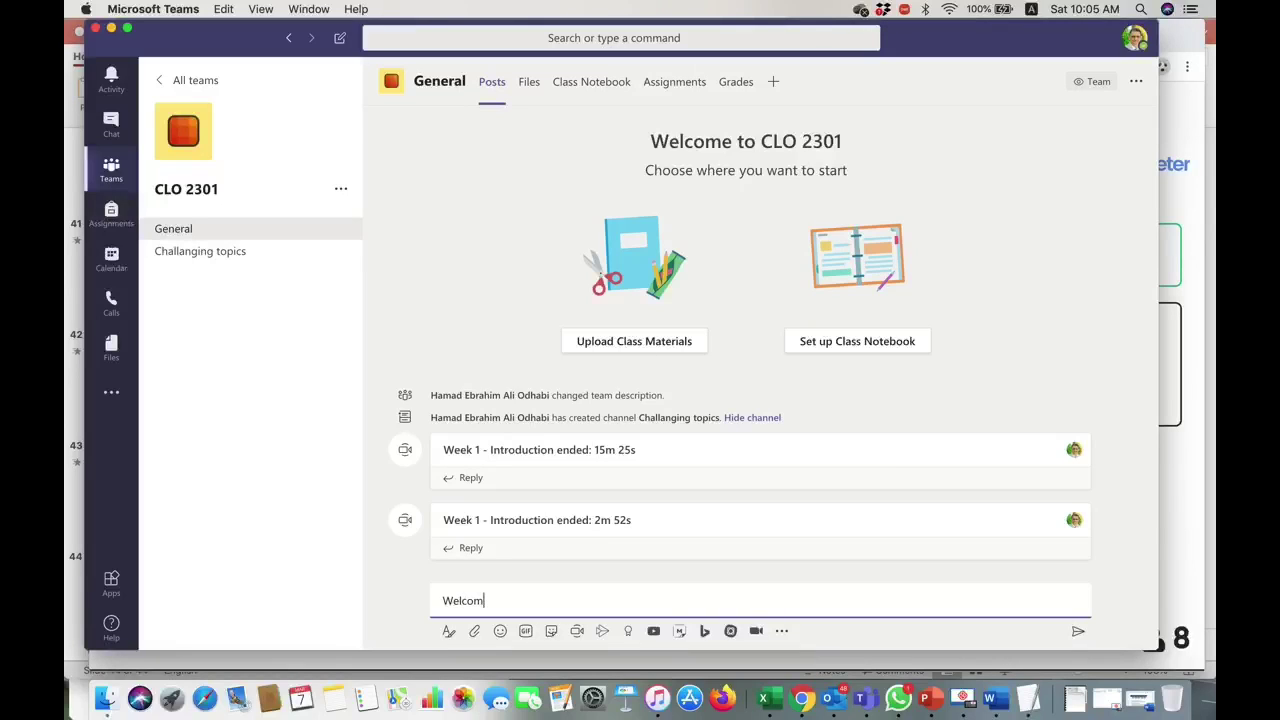
pyautogui.write('e to Teams')
pyautogui.press('Return')
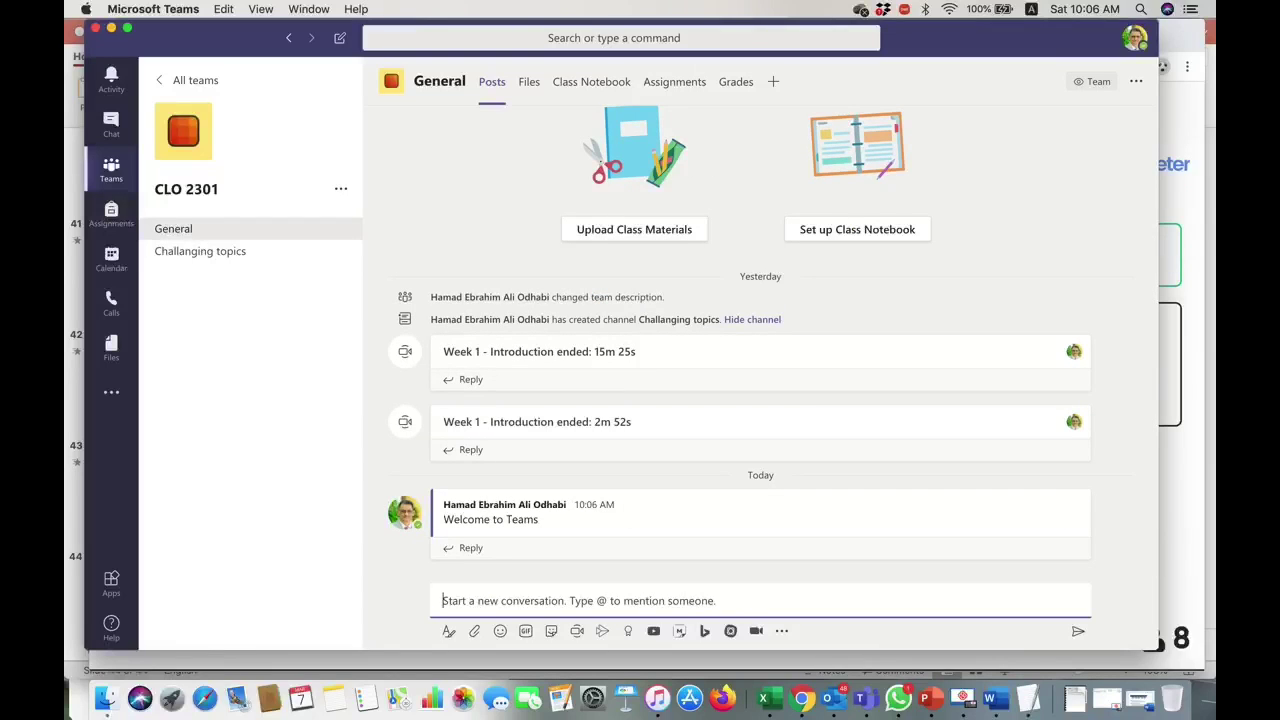
pyautogui.click(341, 190)
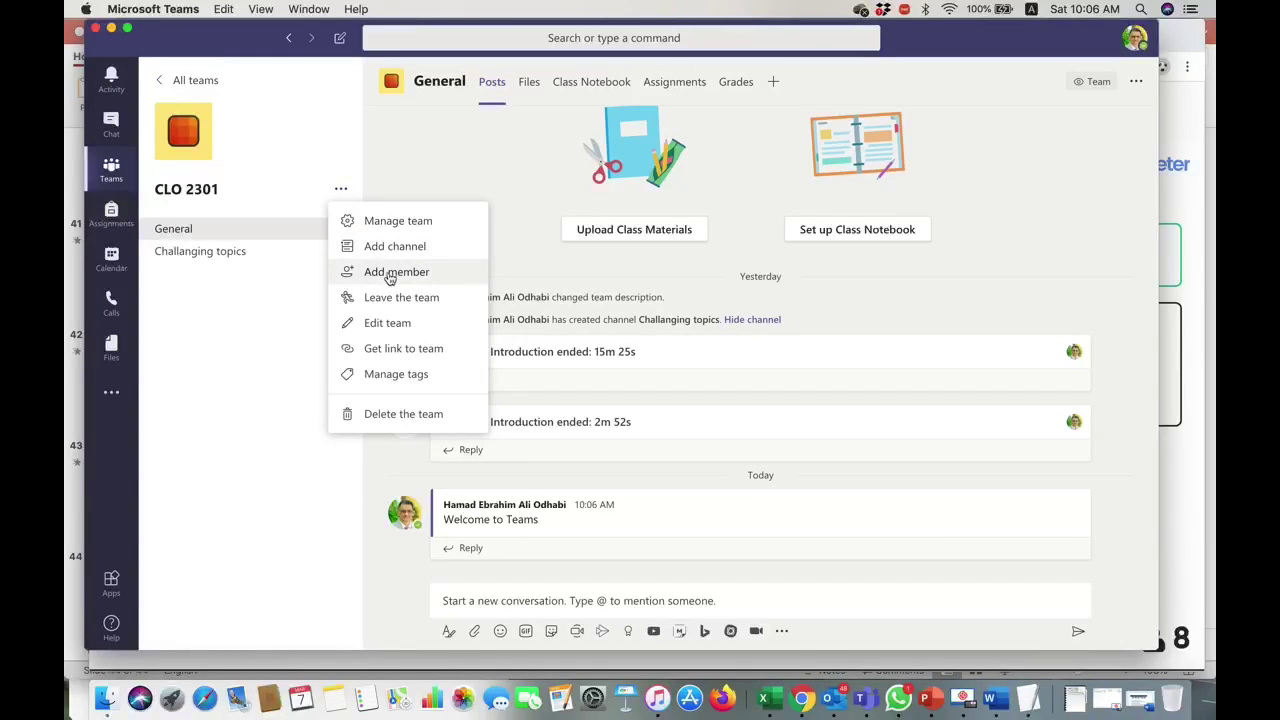
pyautogui.click(391, 176)
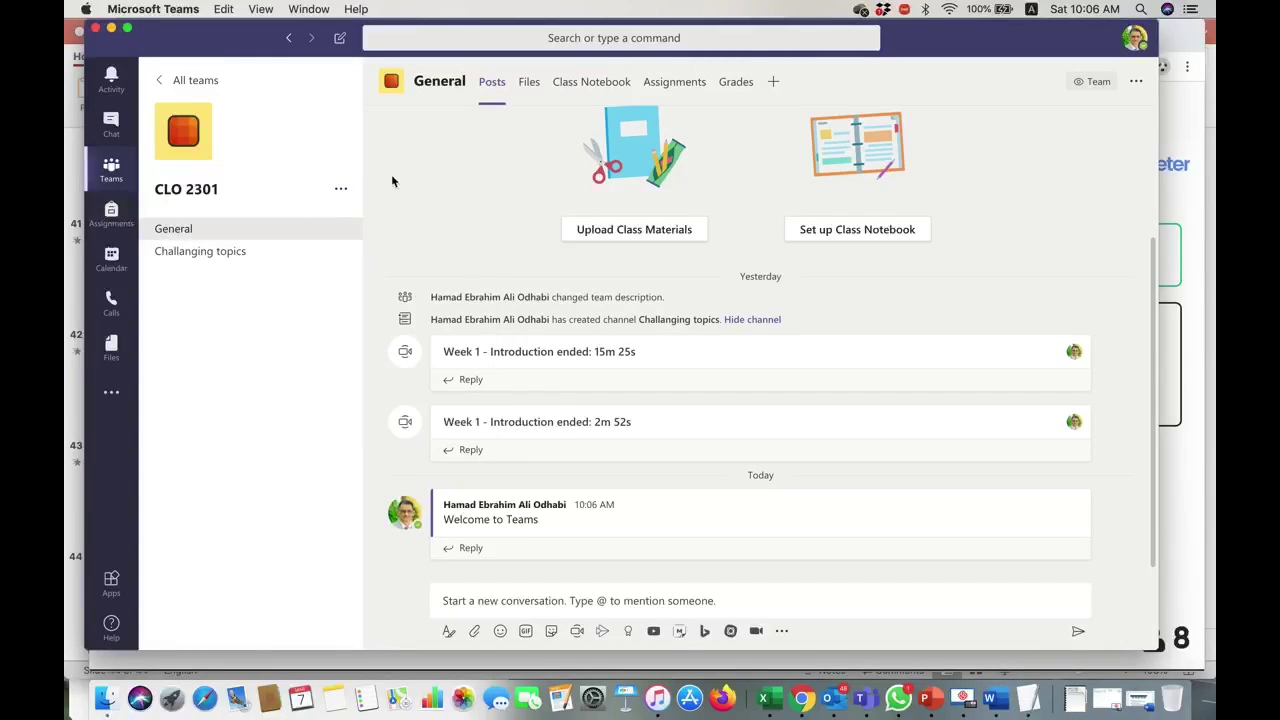
pyautogui.click(341, 191)
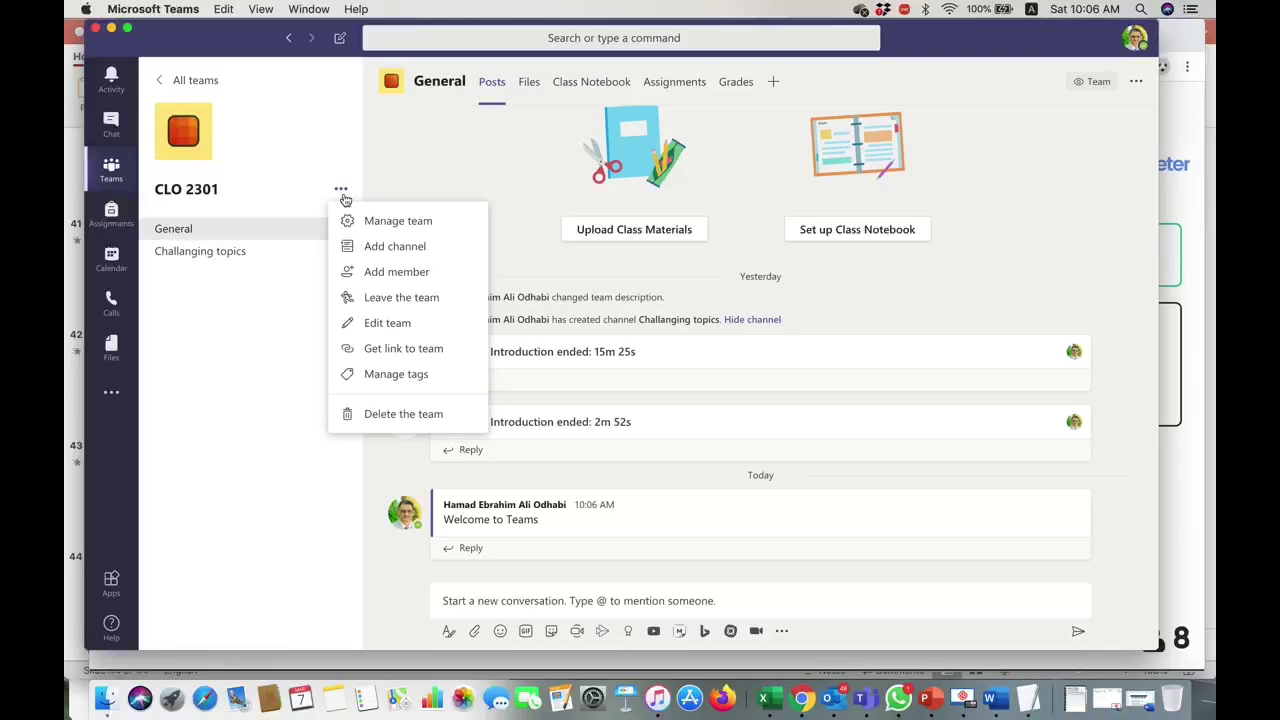
pyautogui.click(419, 170)
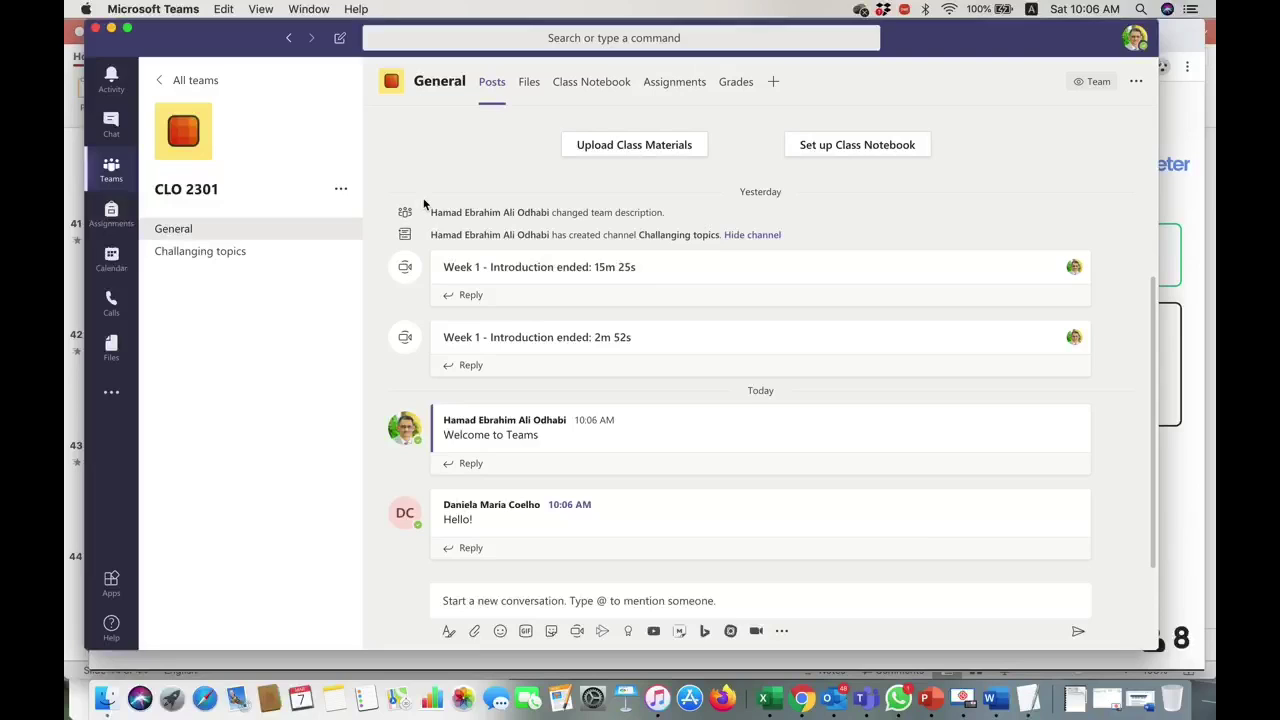
pyautogui.moveTo(477, 523)
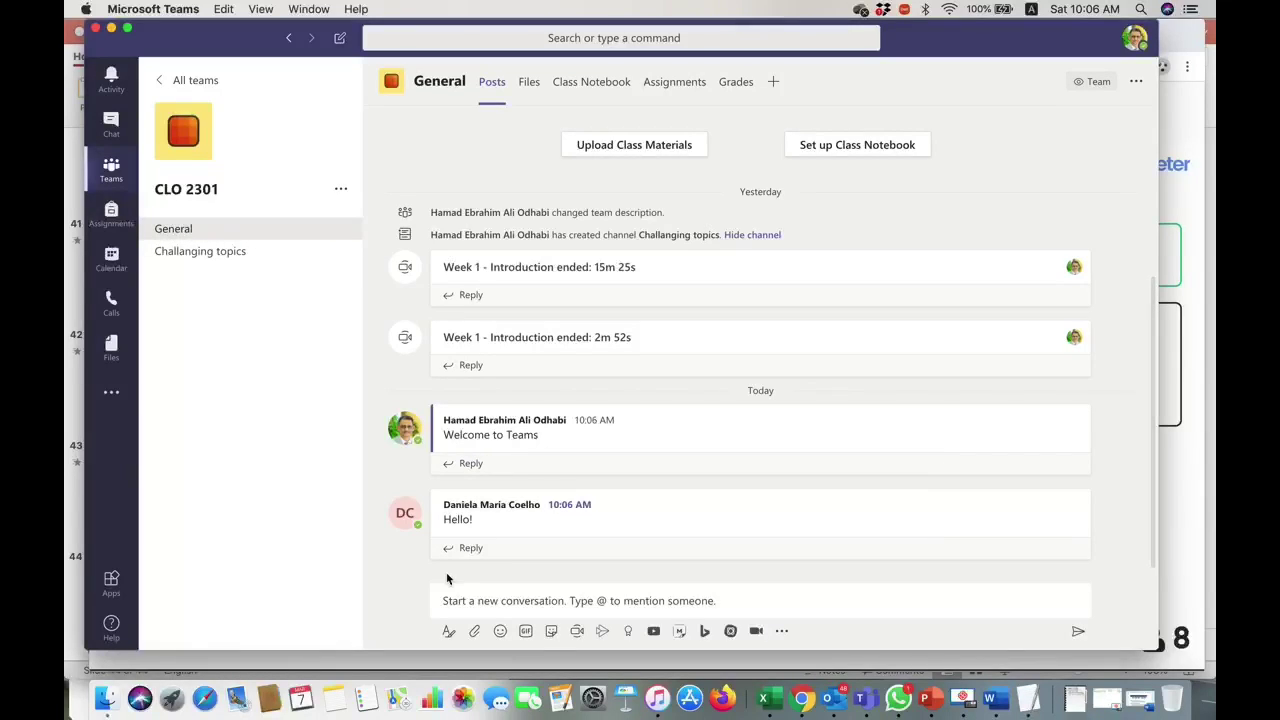
pyautogui.click(462, 600)
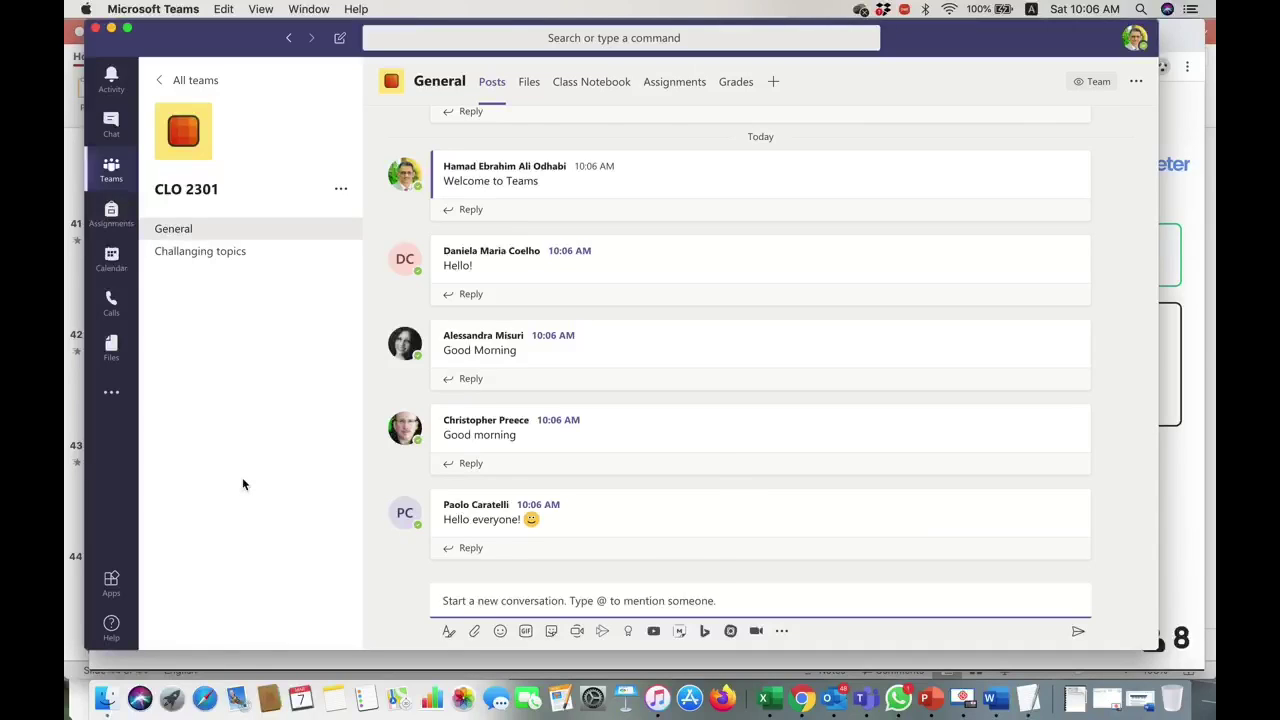
pyautogui.press('XF86AudioRaiseVolume')
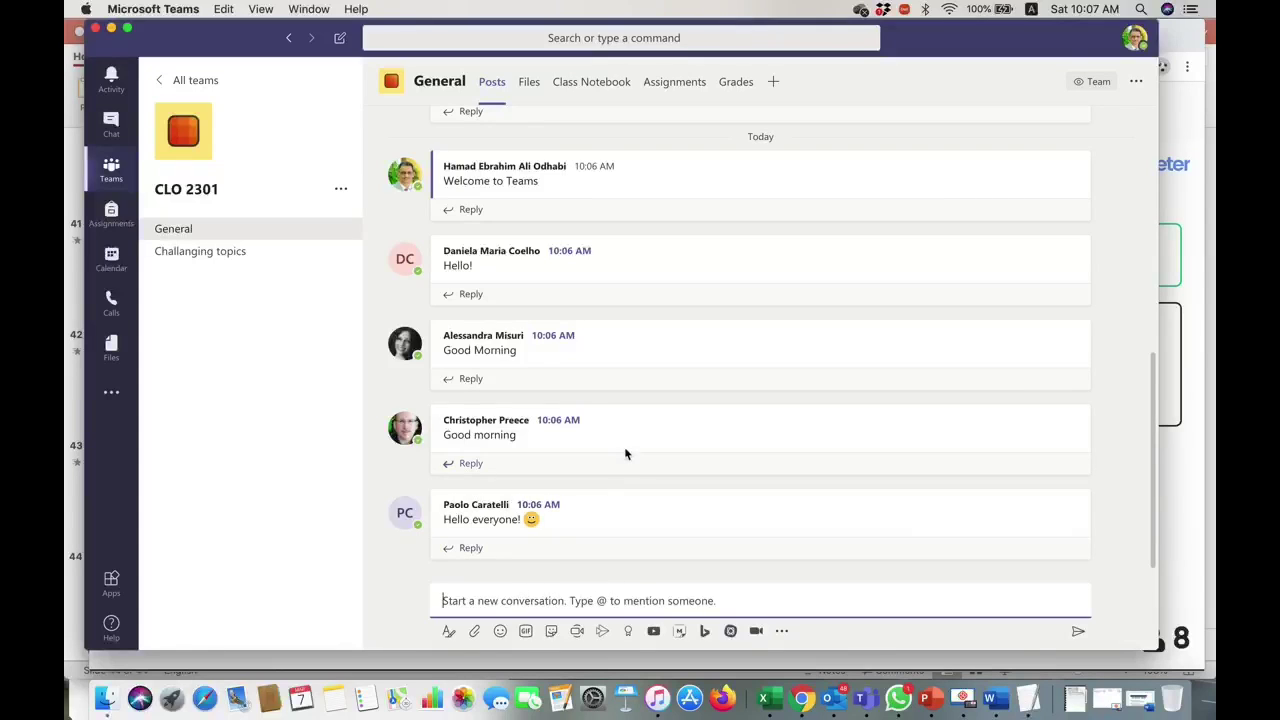
pyautogui.moveTo(624, 456)
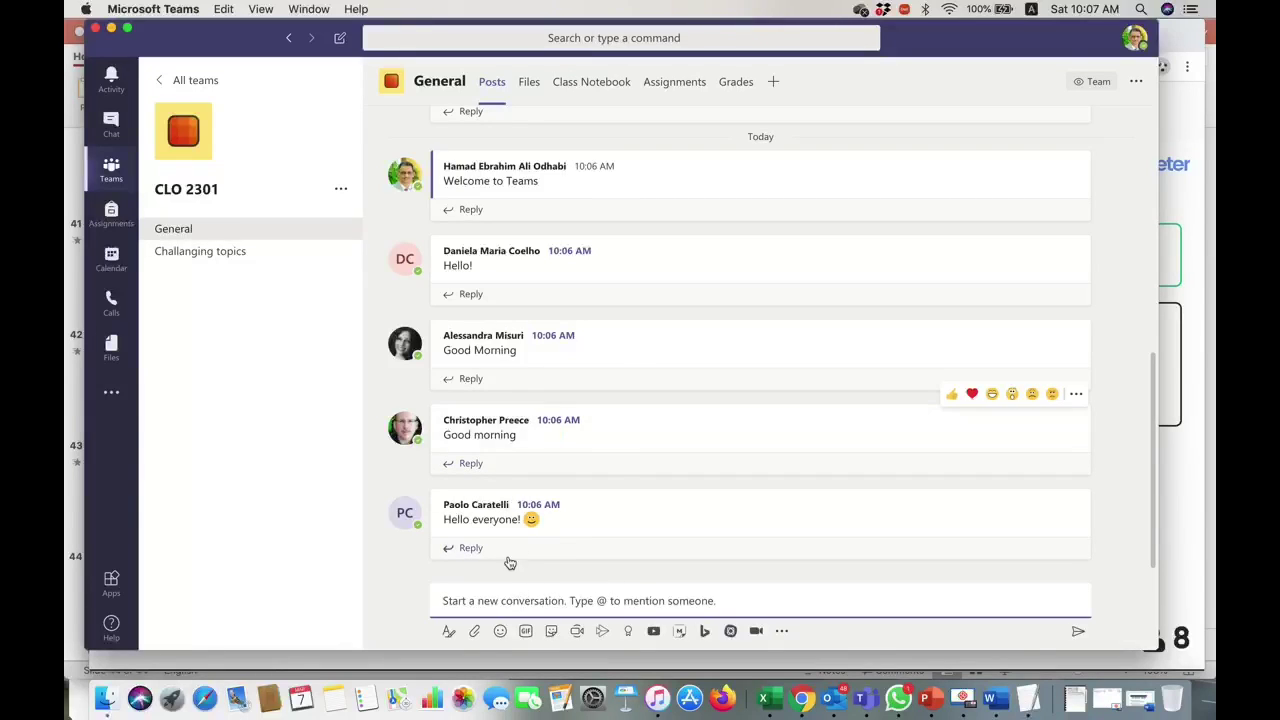
# - Check the updated list of members and guests who have joined CLO 2301, including the first member's contact card
pyautogui.click(341, 194)
pyautogui.click(366, 217)
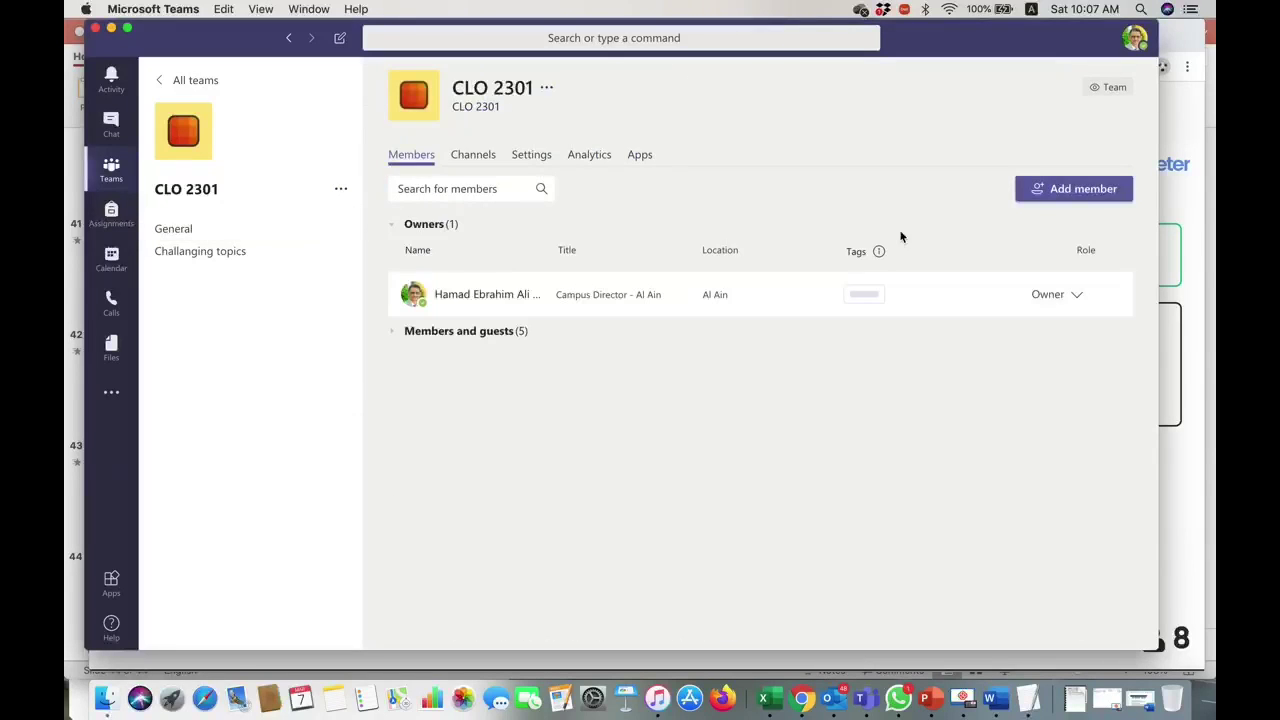
pyautogui.click(464, 333)
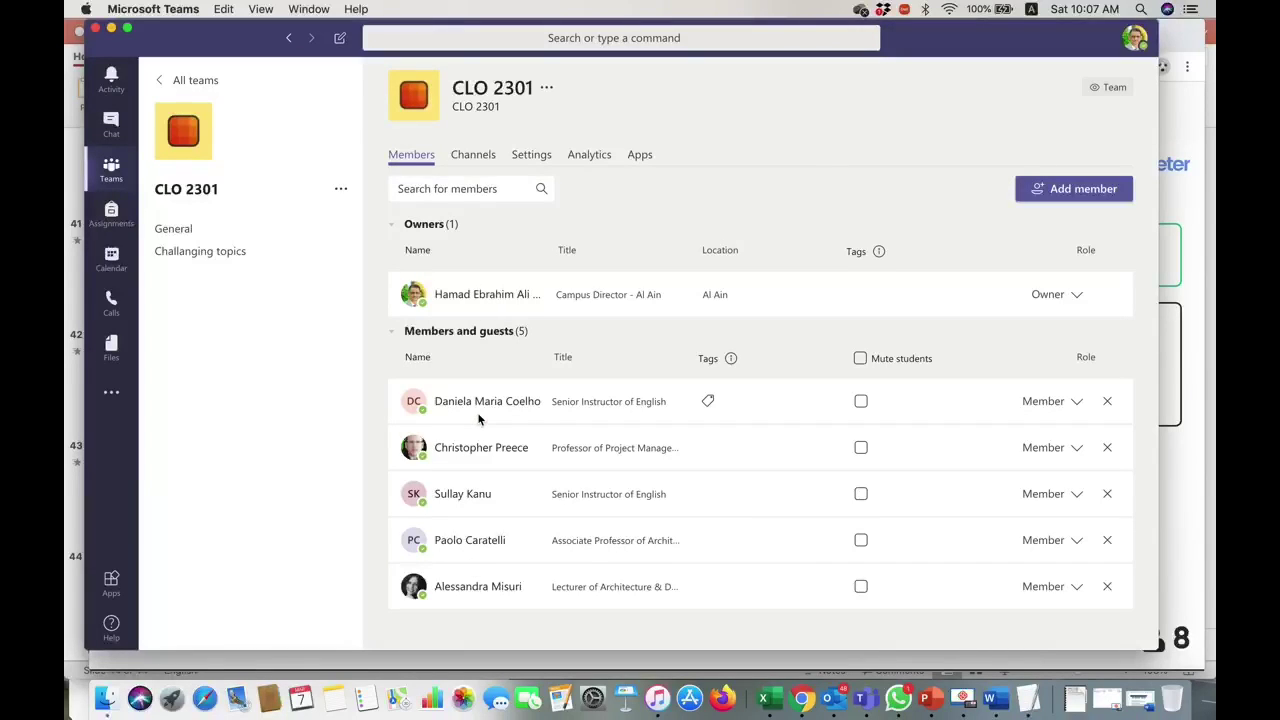
pyautogui.moveTo(481, 406)
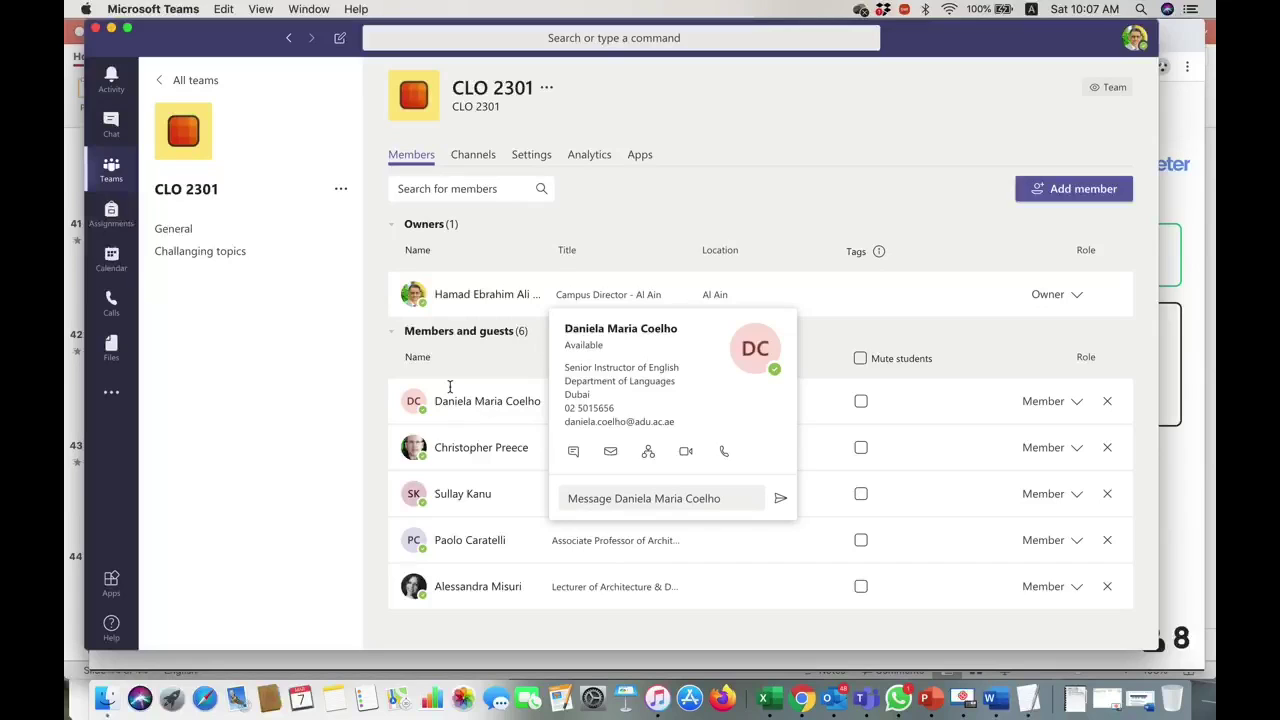
# - Return to the overview of all teams and bring up the option to join a team with a code again
pyautogui.click(111, 170)
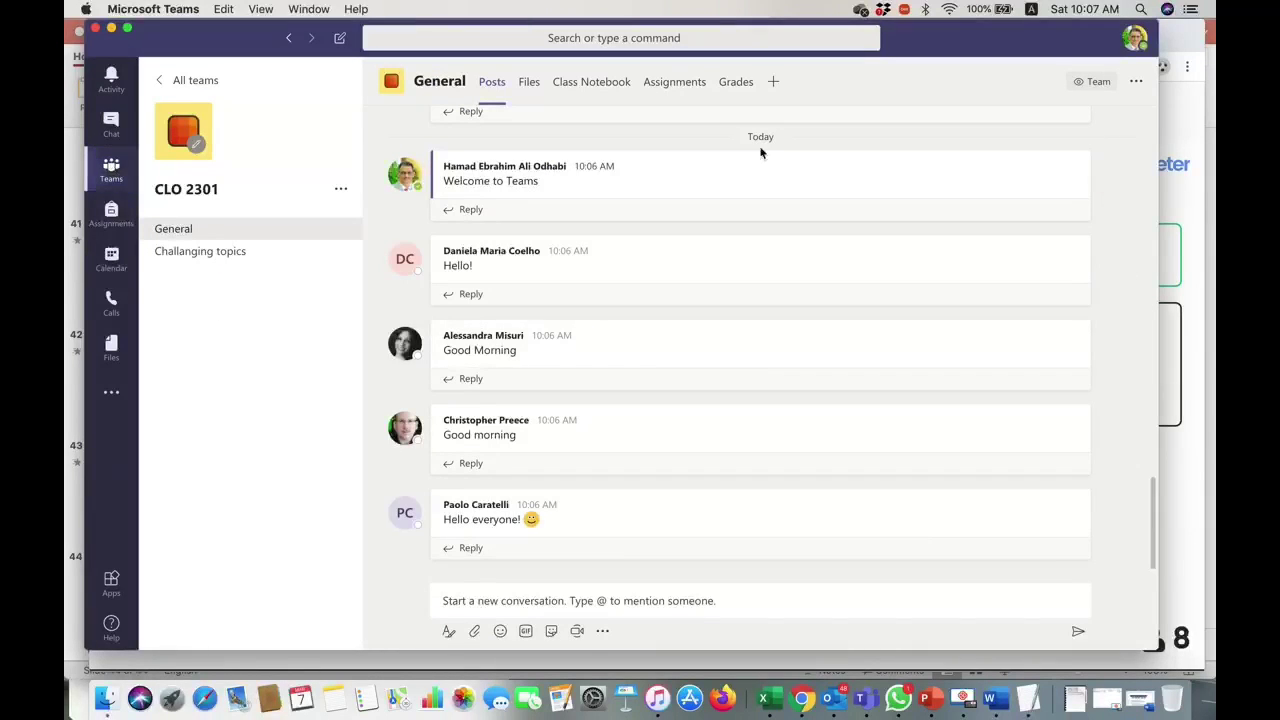
pyautogui.click(174, 83)
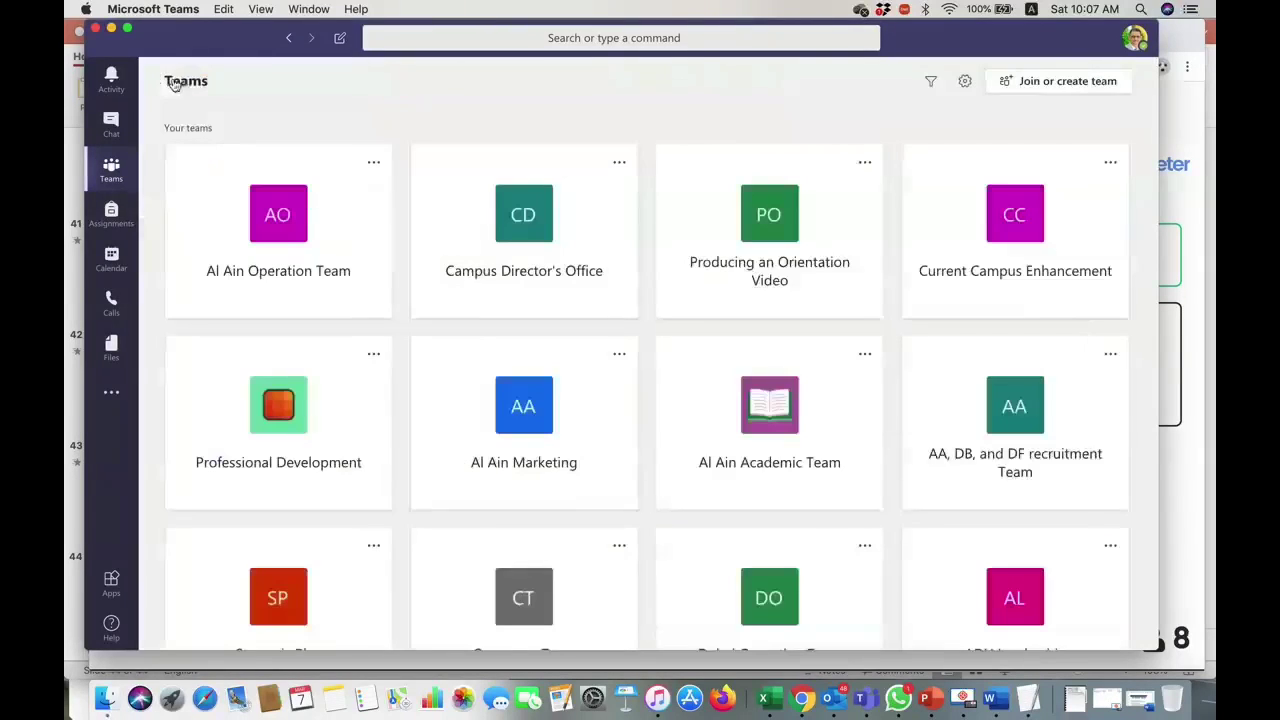
pyautogui.click(1050, 85)
pyautogui.click(506, 260)
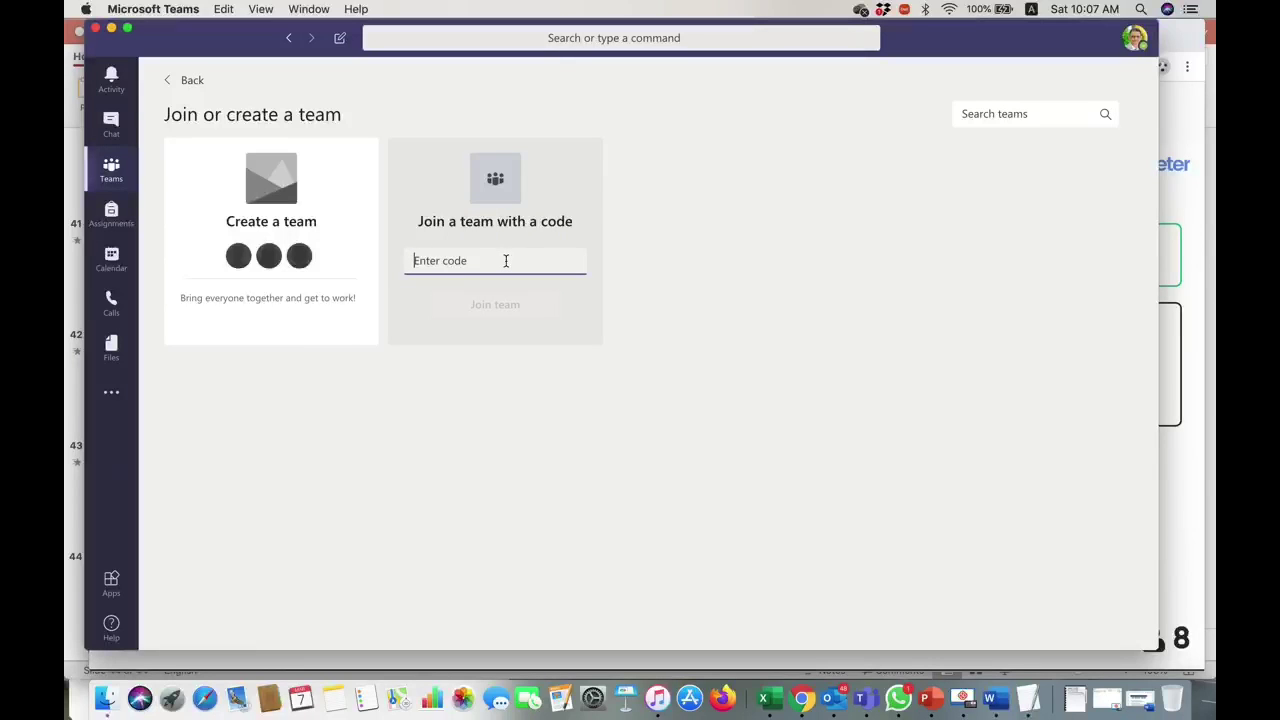
# - Go back to the overview of all teams, open the CLO 2301 team and read the new posts in its General channel
pyautogui.click(110, 178)
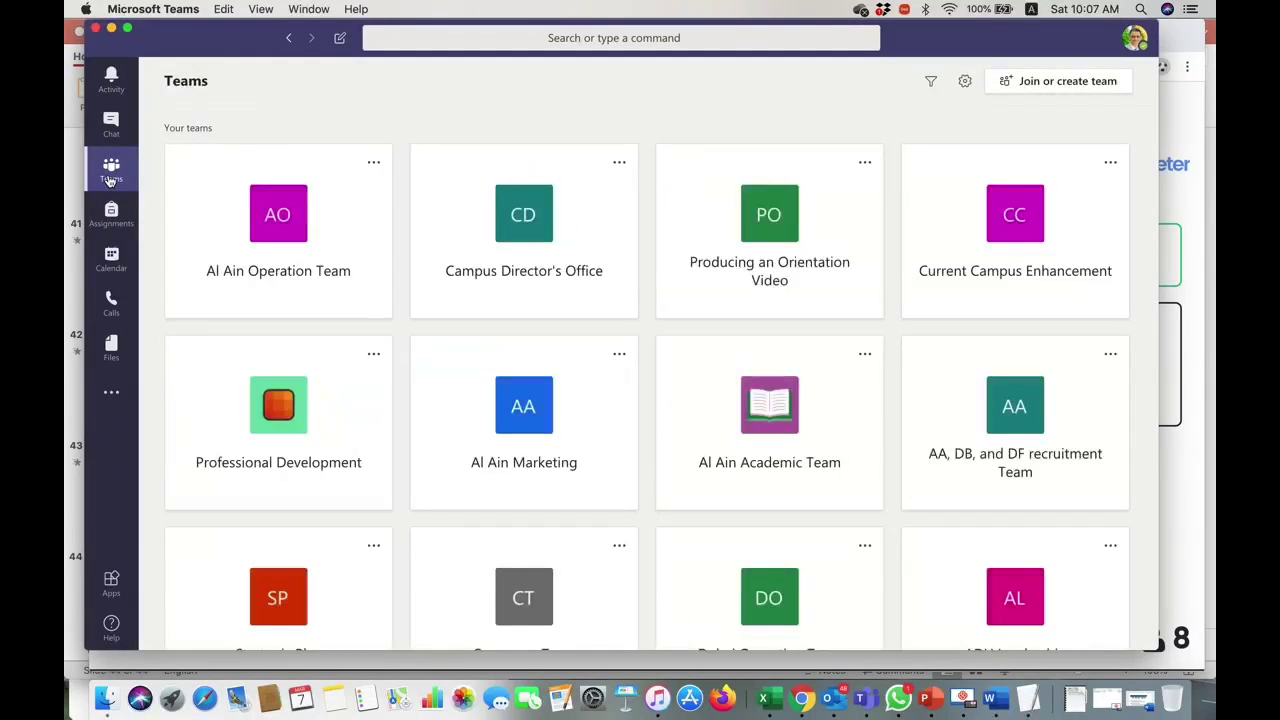
pyautogui.scroll(-10, 537, 585)
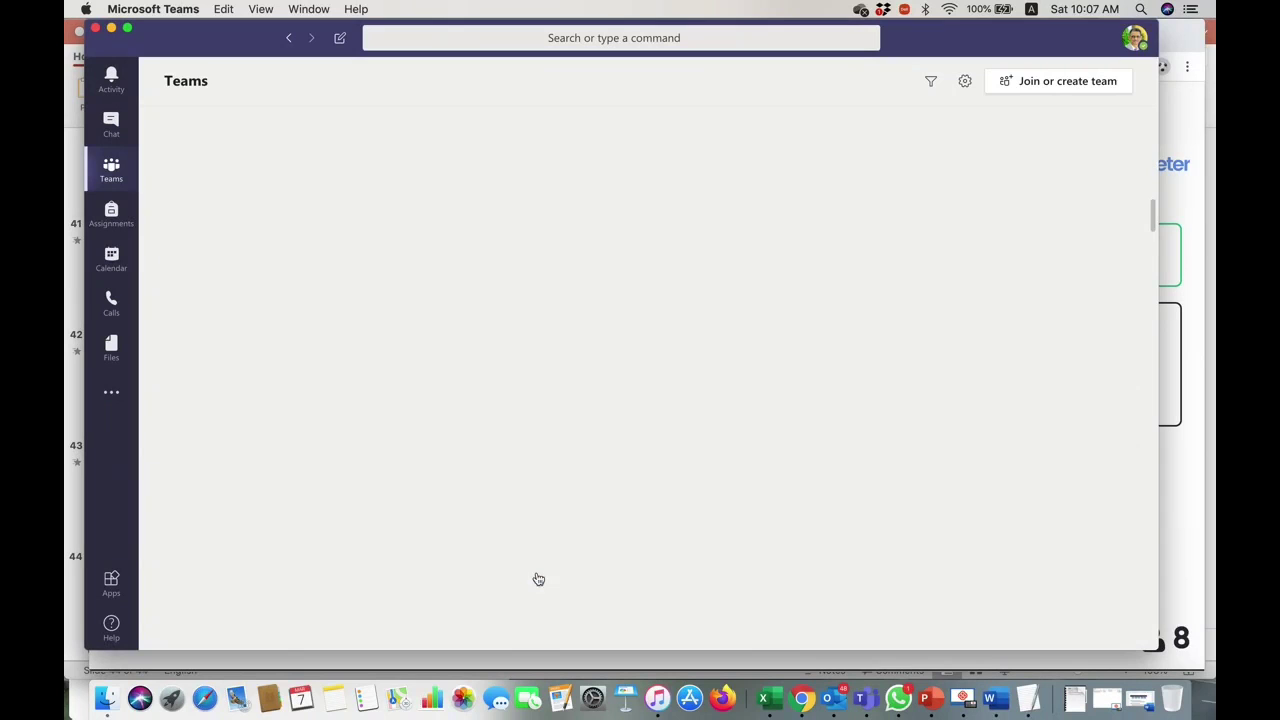
pyautogui.scroll(-6, 538, 579)
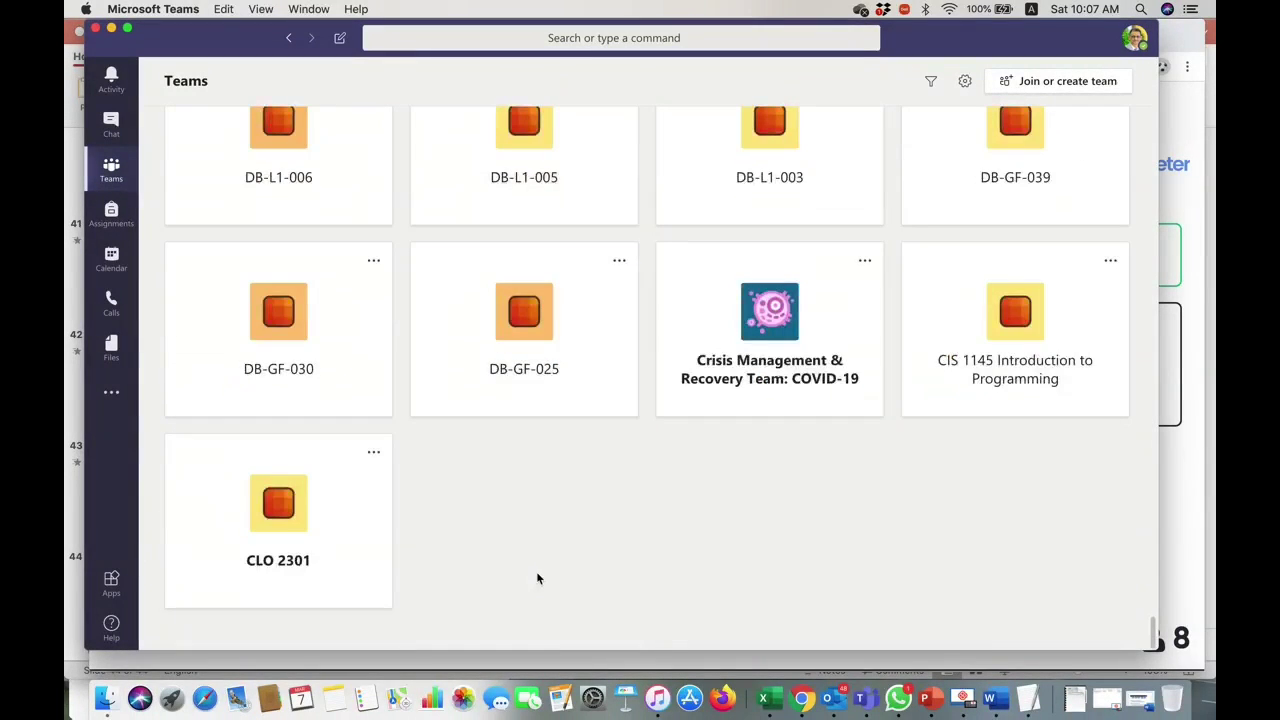
pyautogui.click(283, 509)
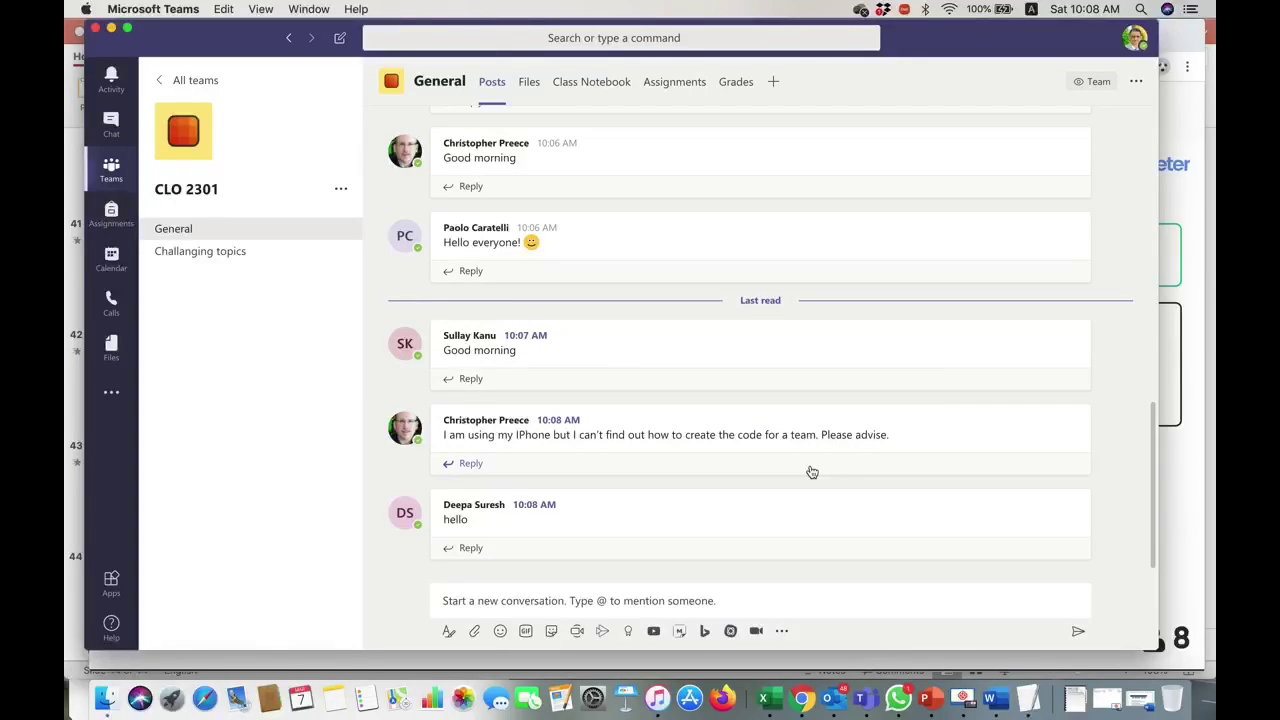
pyautogui.moveTo(640, 538)
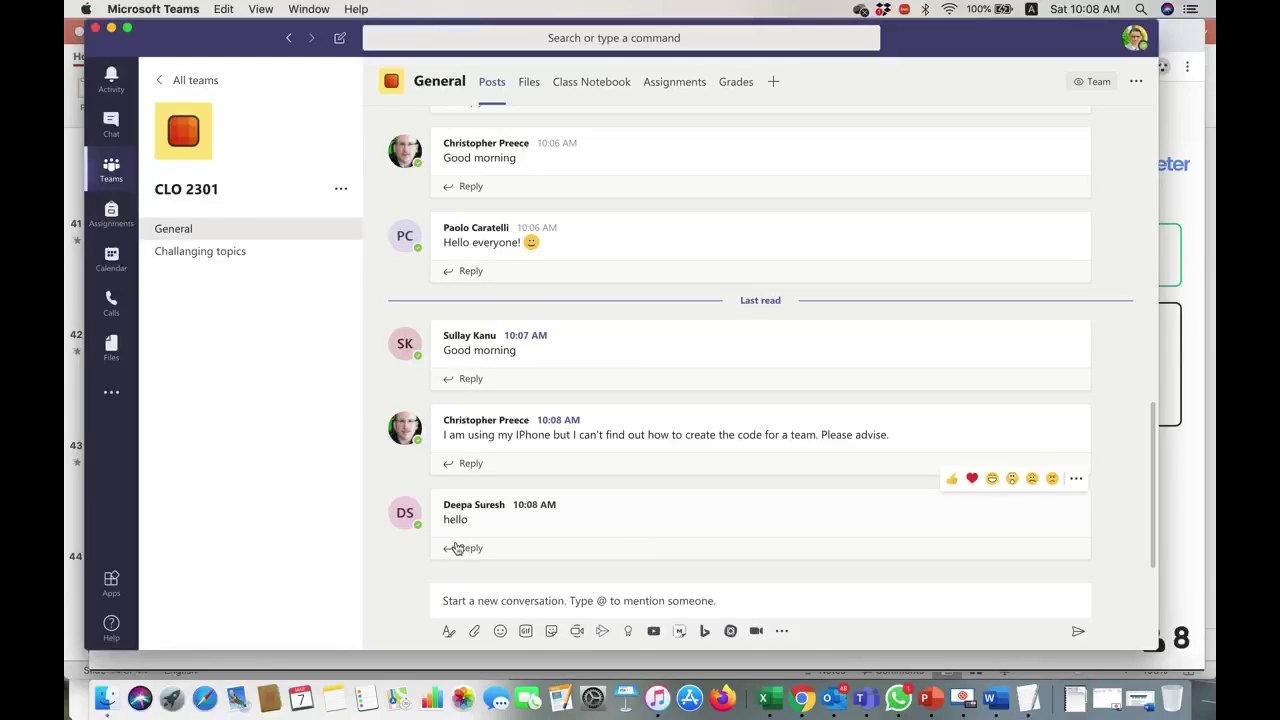
# - Open the management page of the CLO 2301 team and reveal the team code in its settings
pyautogui.click(340, 191)
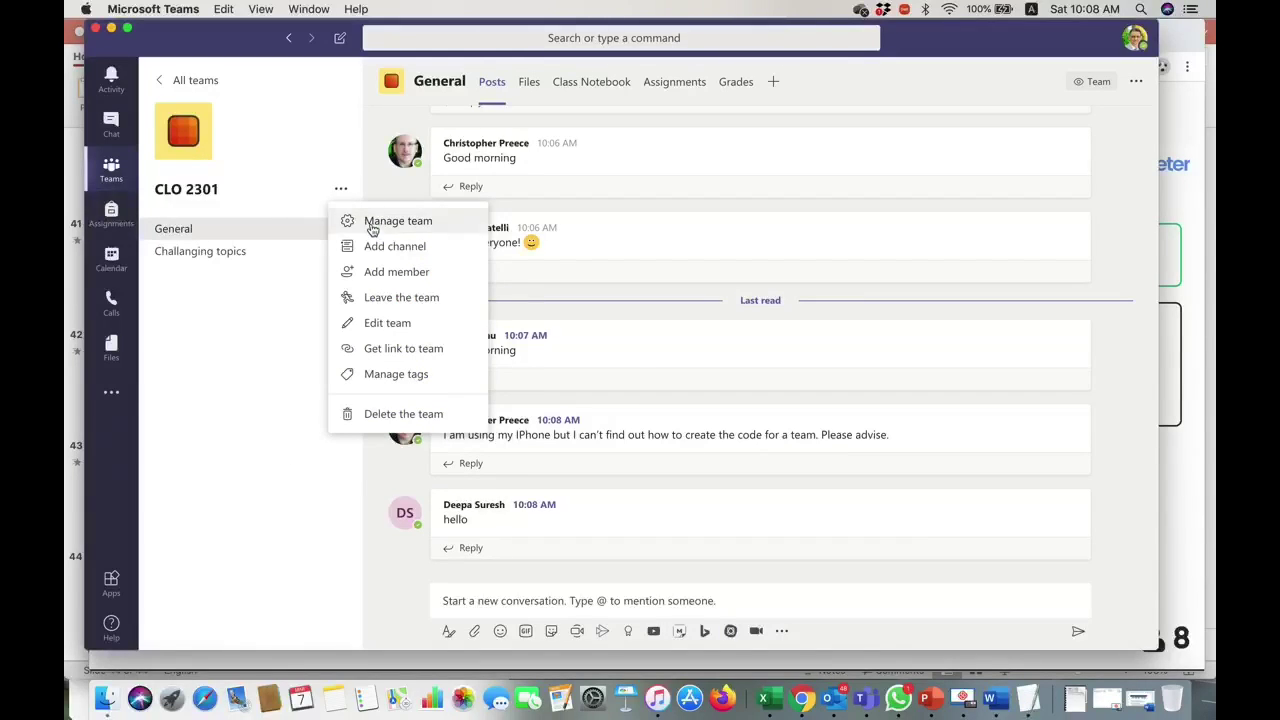
pyautogui.click(372, 225)
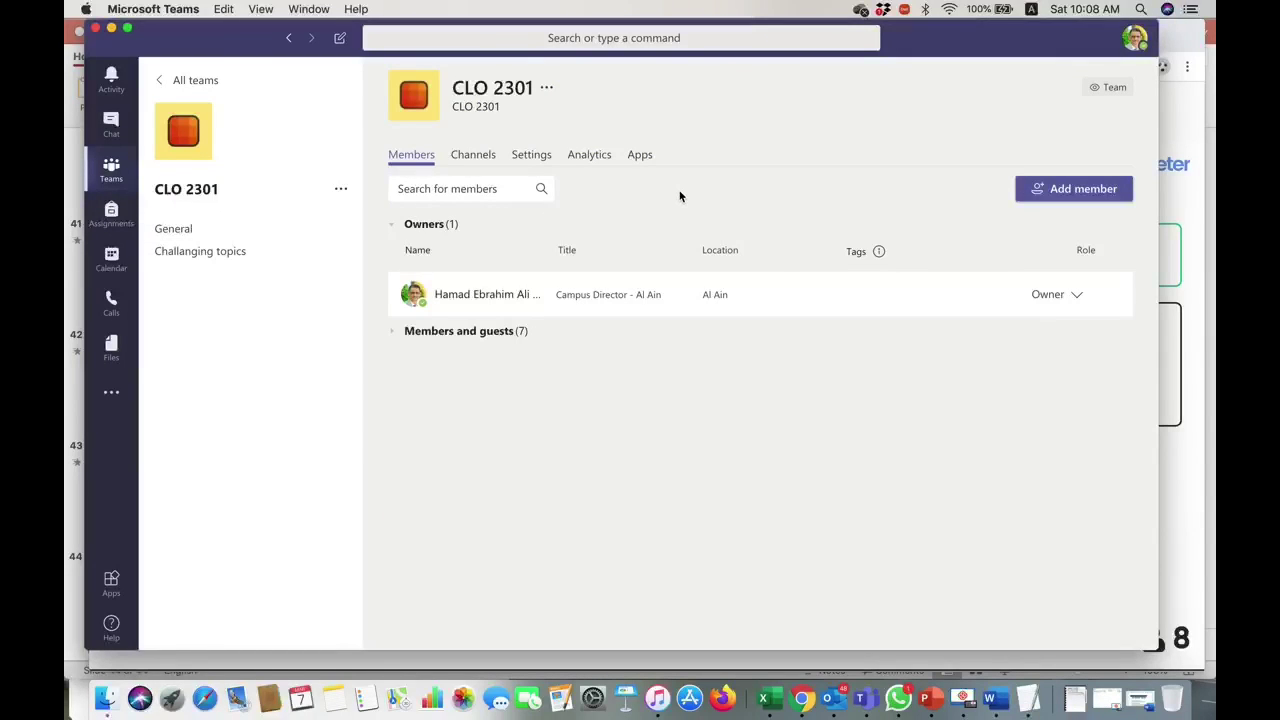
pyautogui.click(527, 158)
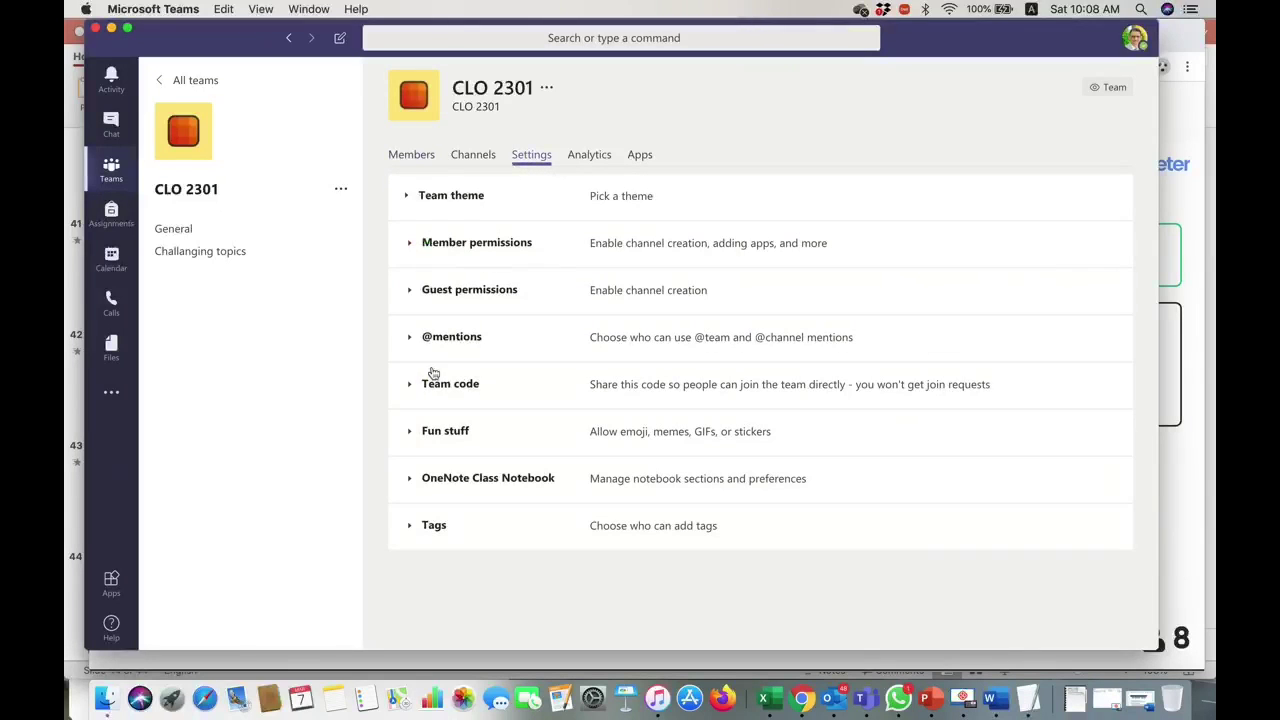
pyautogui.click(409, 388)
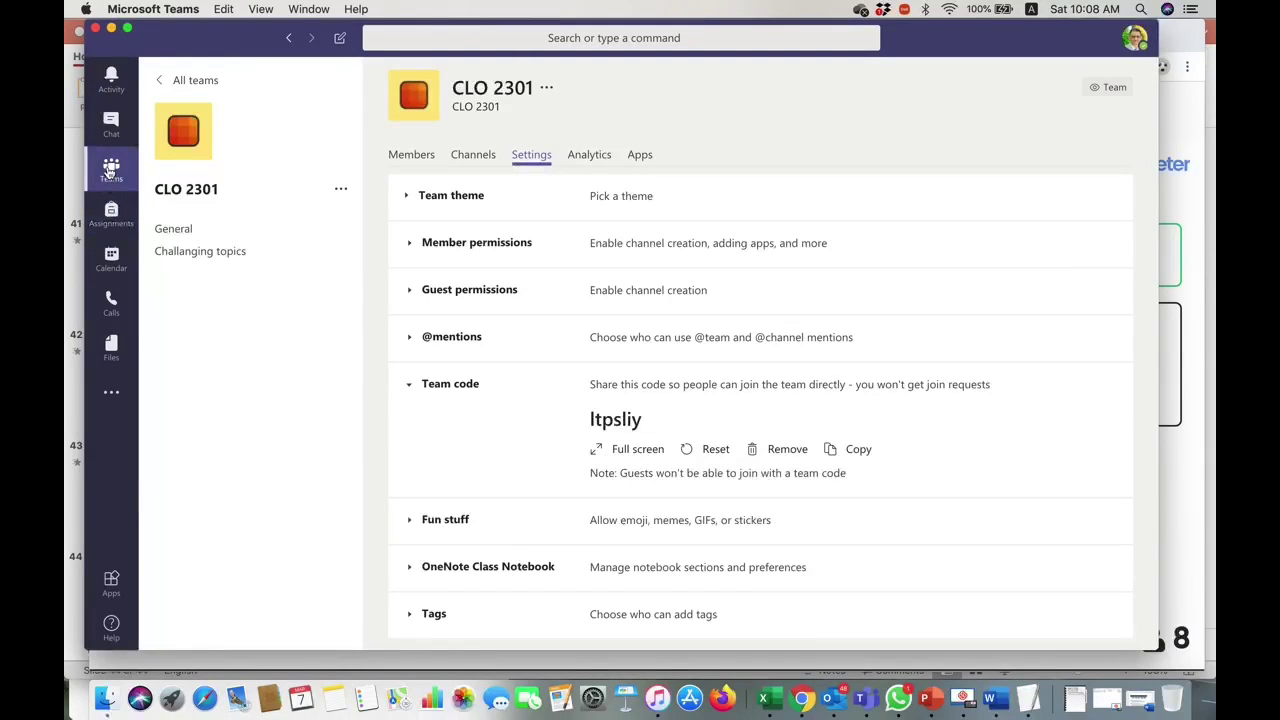
# - Return to the General channel of CLO 2301 and look through its latest posts
pyautogui.click(173, 228)
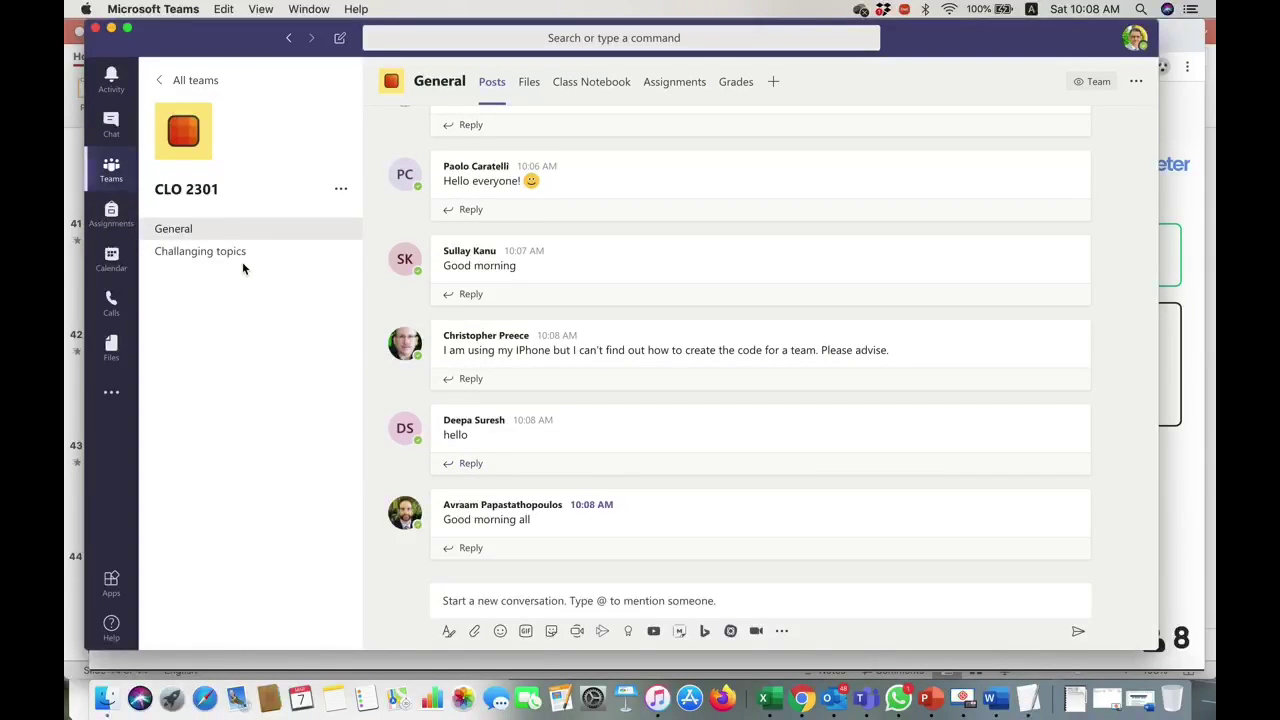
pyautogui.scroll(4, 511, 375)
pyautogui.scroll(-4, 511, 375)
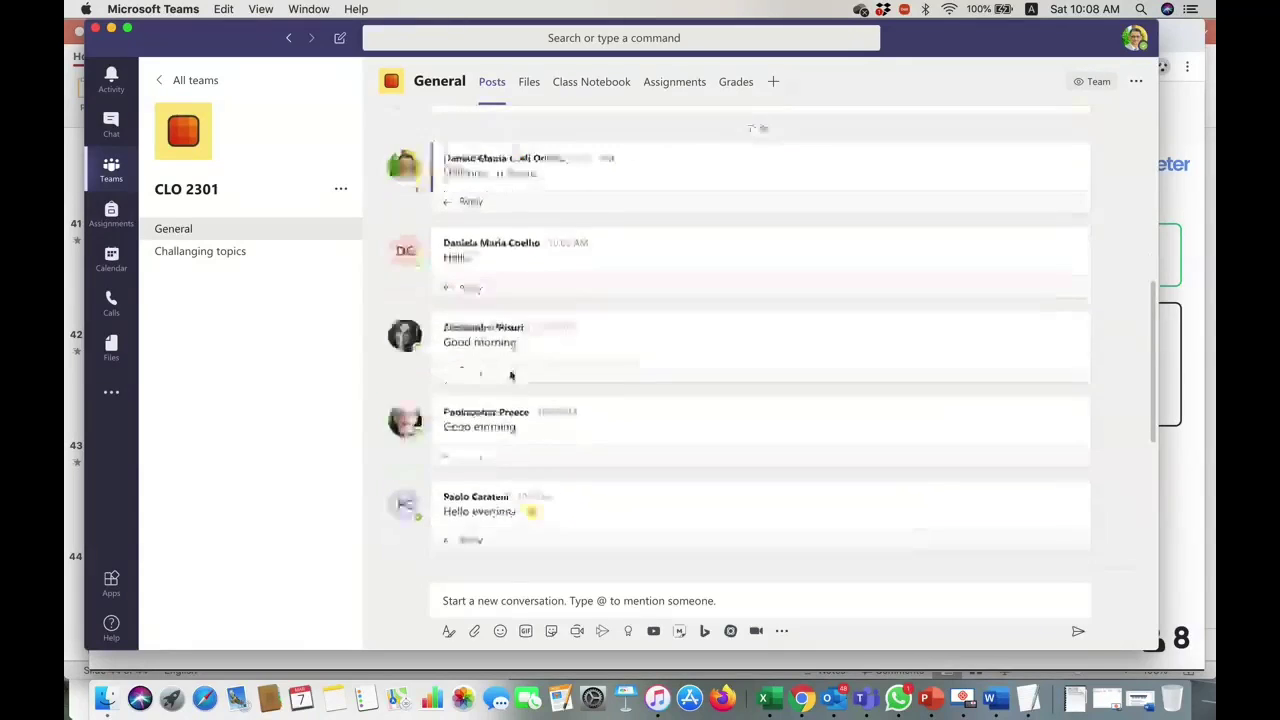
# - Open the team management page again and review the full list of members and guests of CLO 2301
pyautogui.click(340, 191)
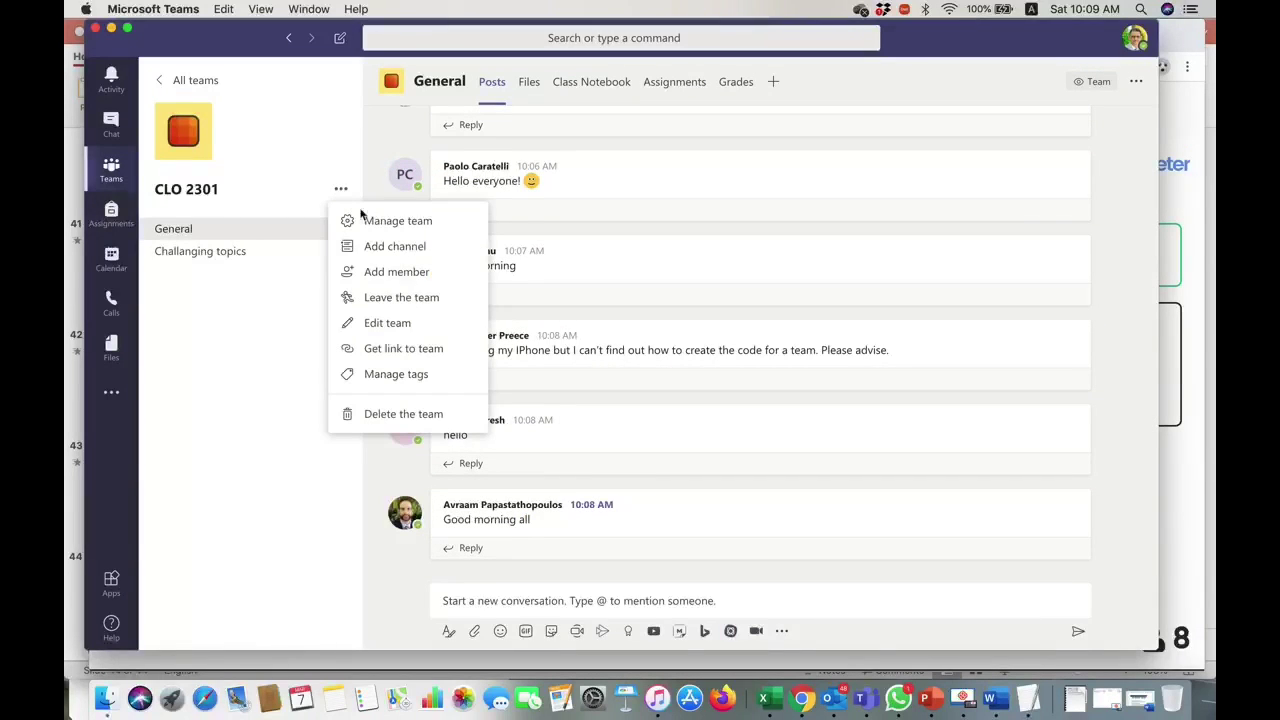
pyautogui.click(386, 229)
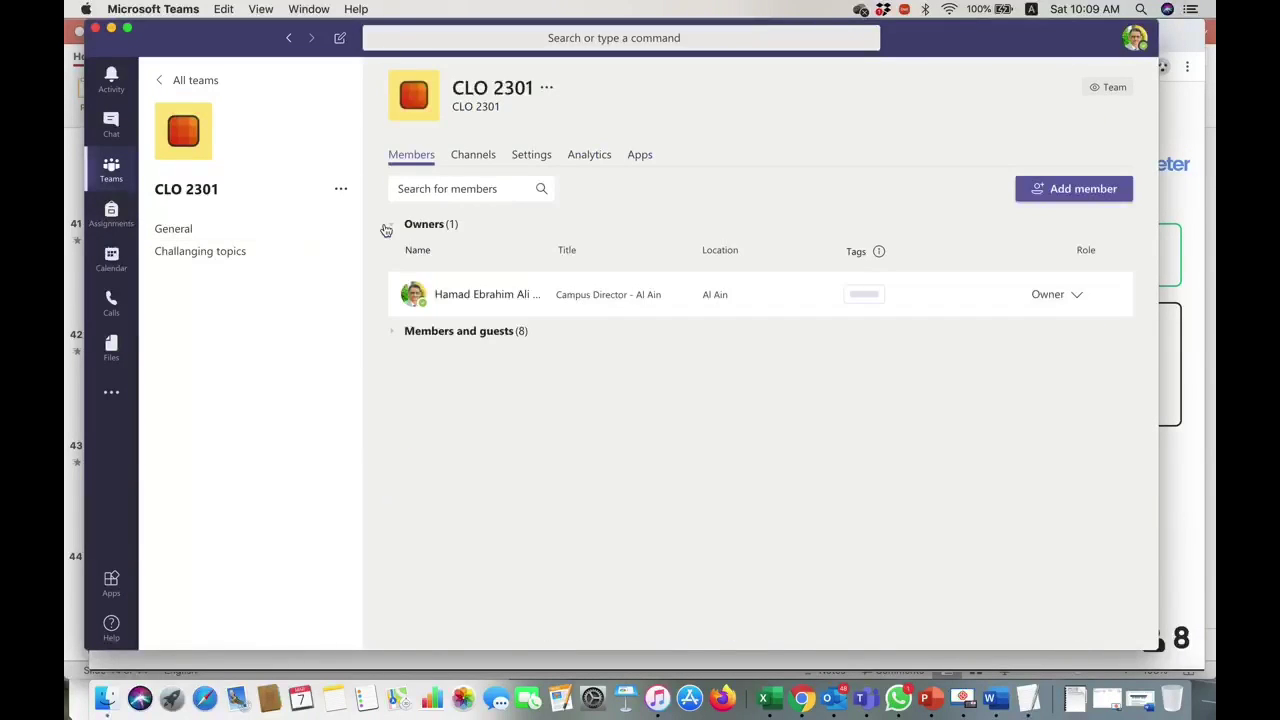
pyautogui.click(486, 339)
pyautogui.scroll(-3, 630, 535)
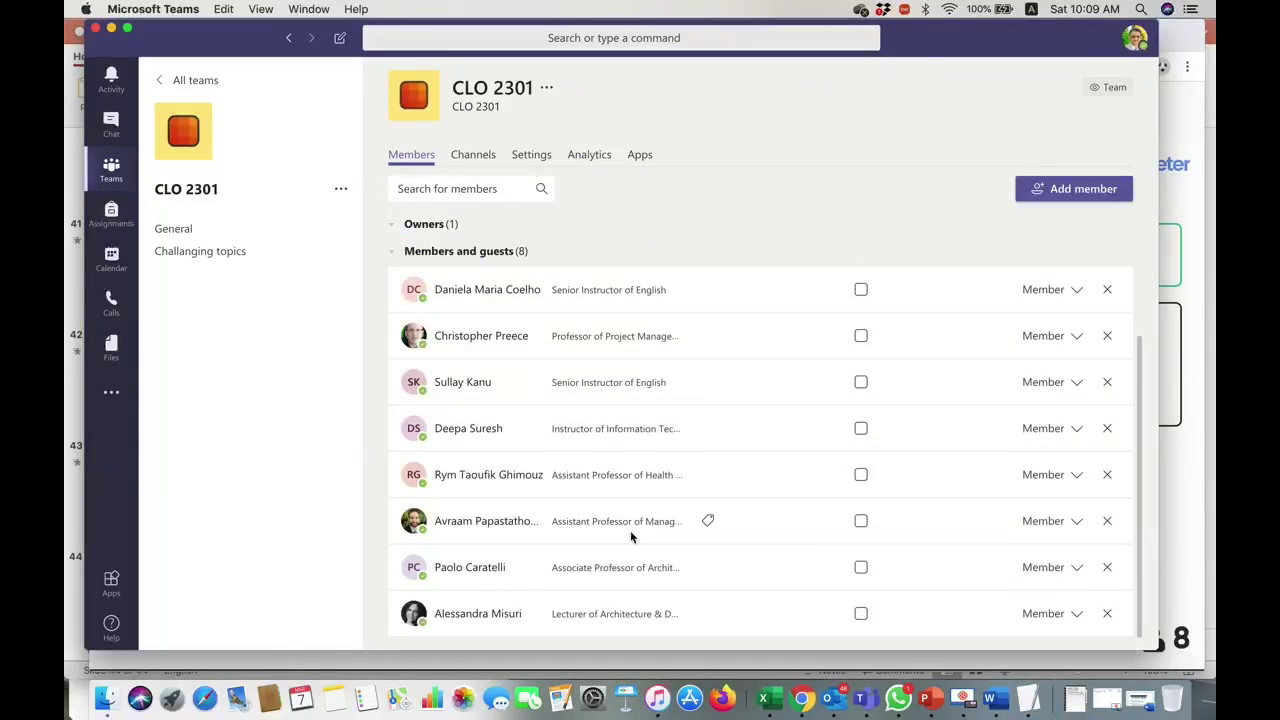
pyautogui.scroll(3, 760, 420)
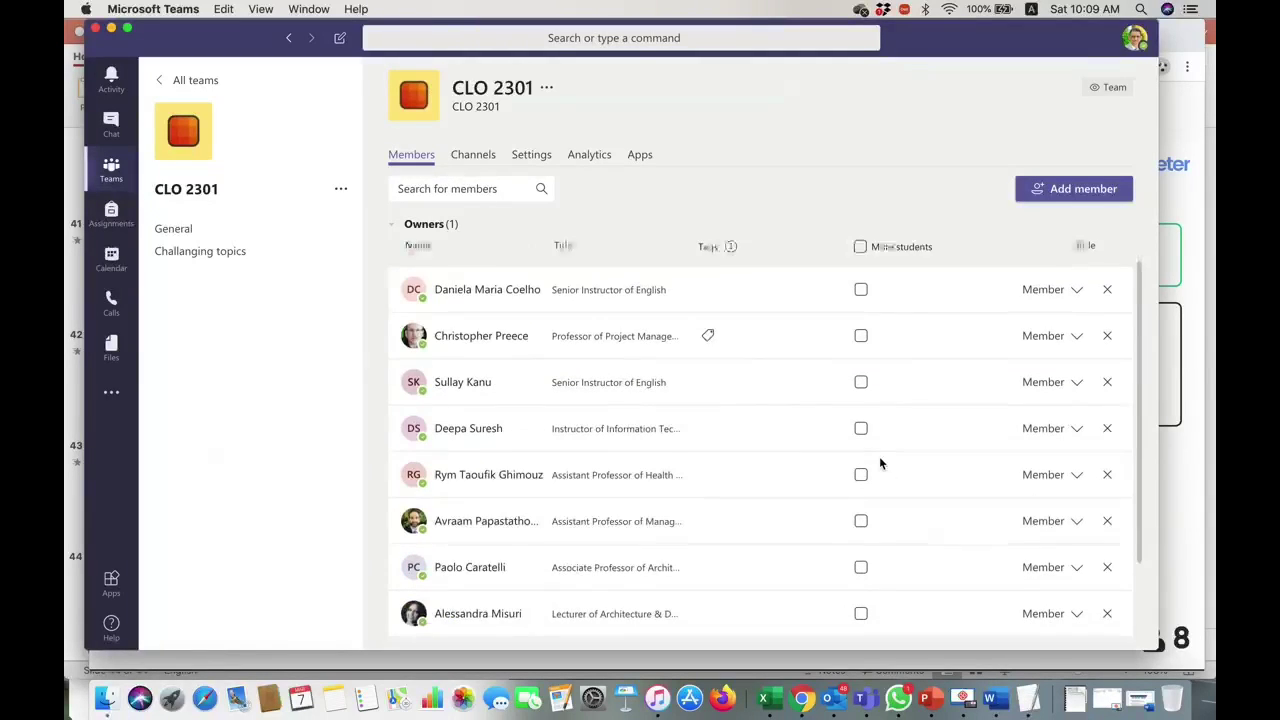
pyautogui.scroll(-3, 877, 457)
pyautogui.moveTo(486, 521)
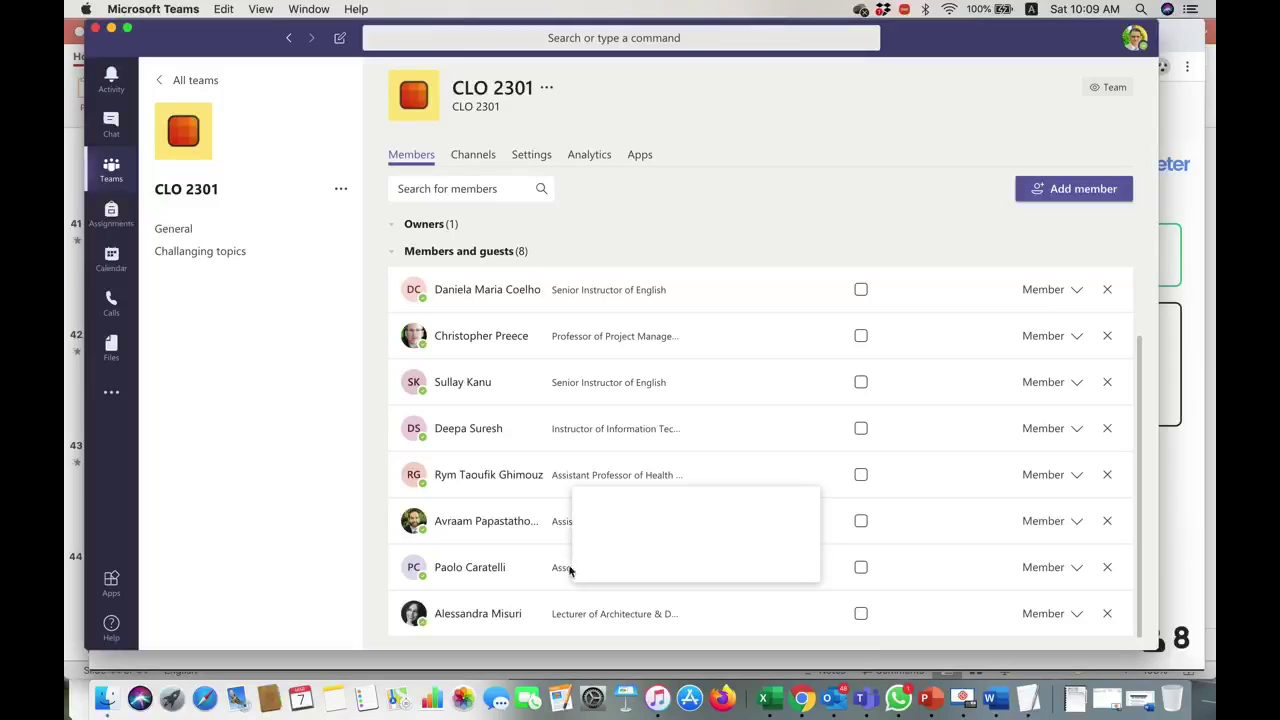
# - Show the Owner and Member role options for the second-to-last member in the list, leaving the role as it is
pyautogui.click(1077, 571)
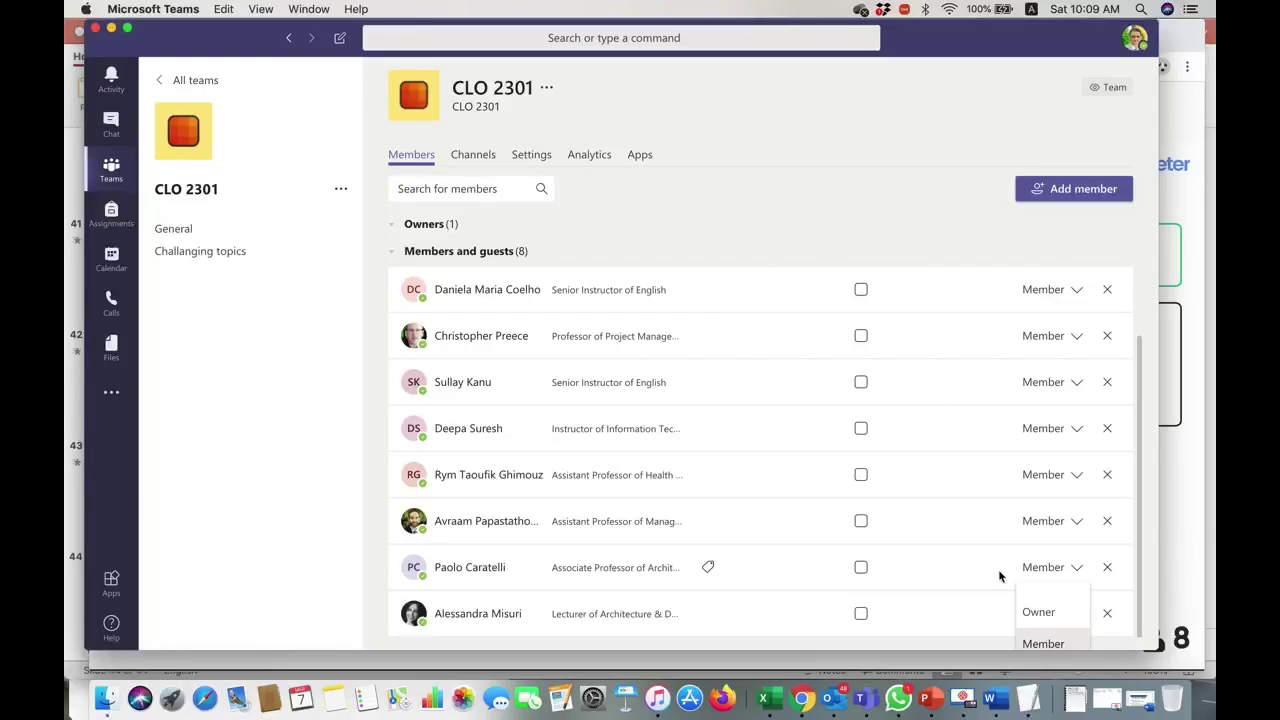
pyautogui.click(1076, 571)
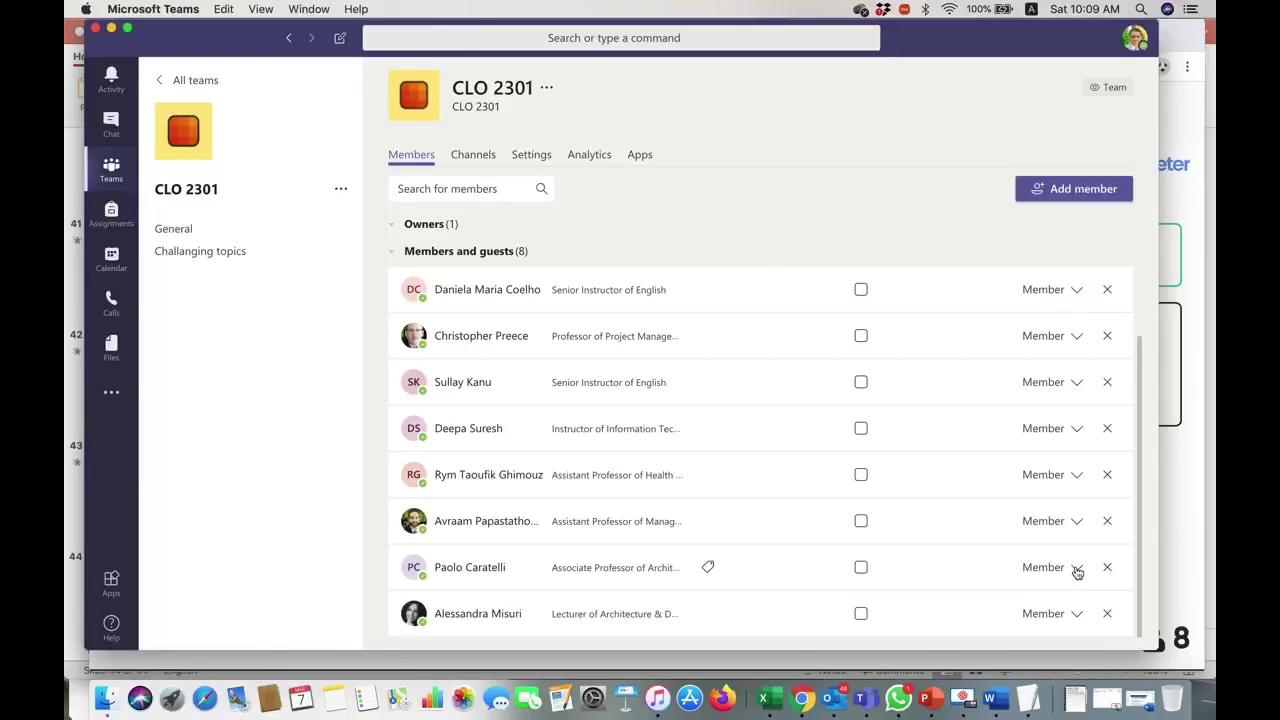
pyautogui.click(1077, 571)
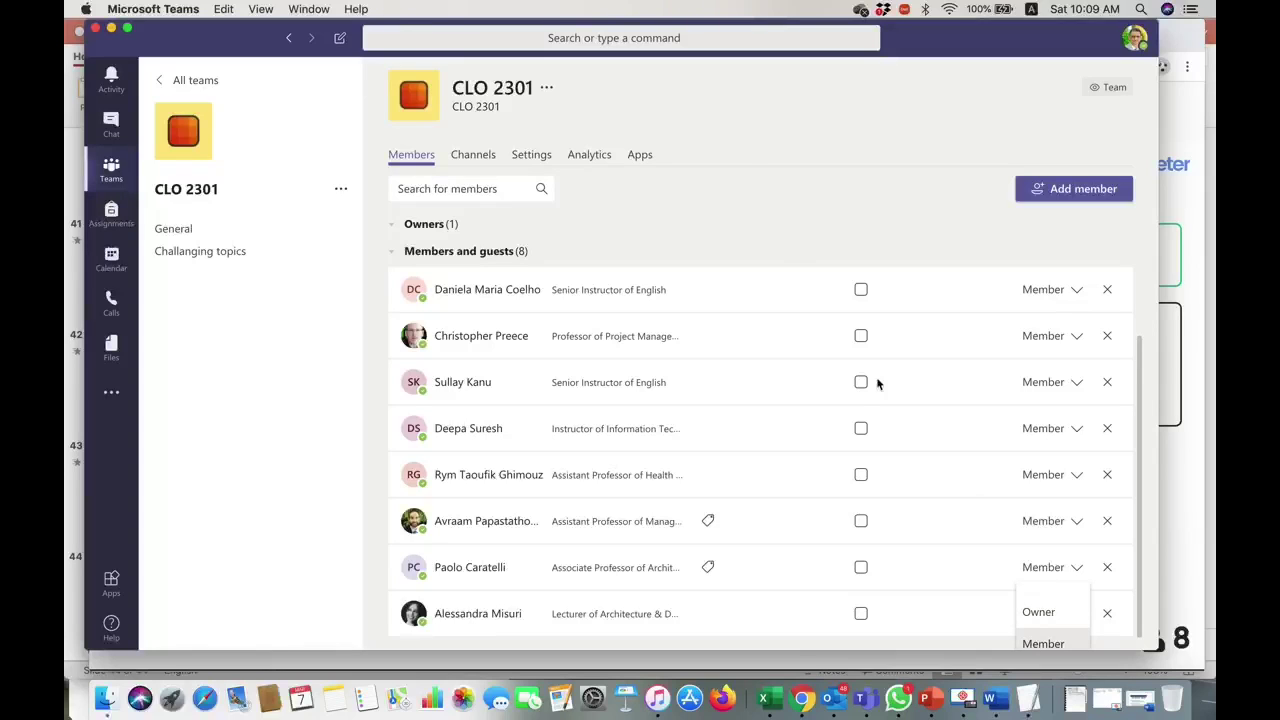
# - Collapse the owners and the members and guests groups, and expand both again to show who belongs to each
pyautogui.click(424, 224)
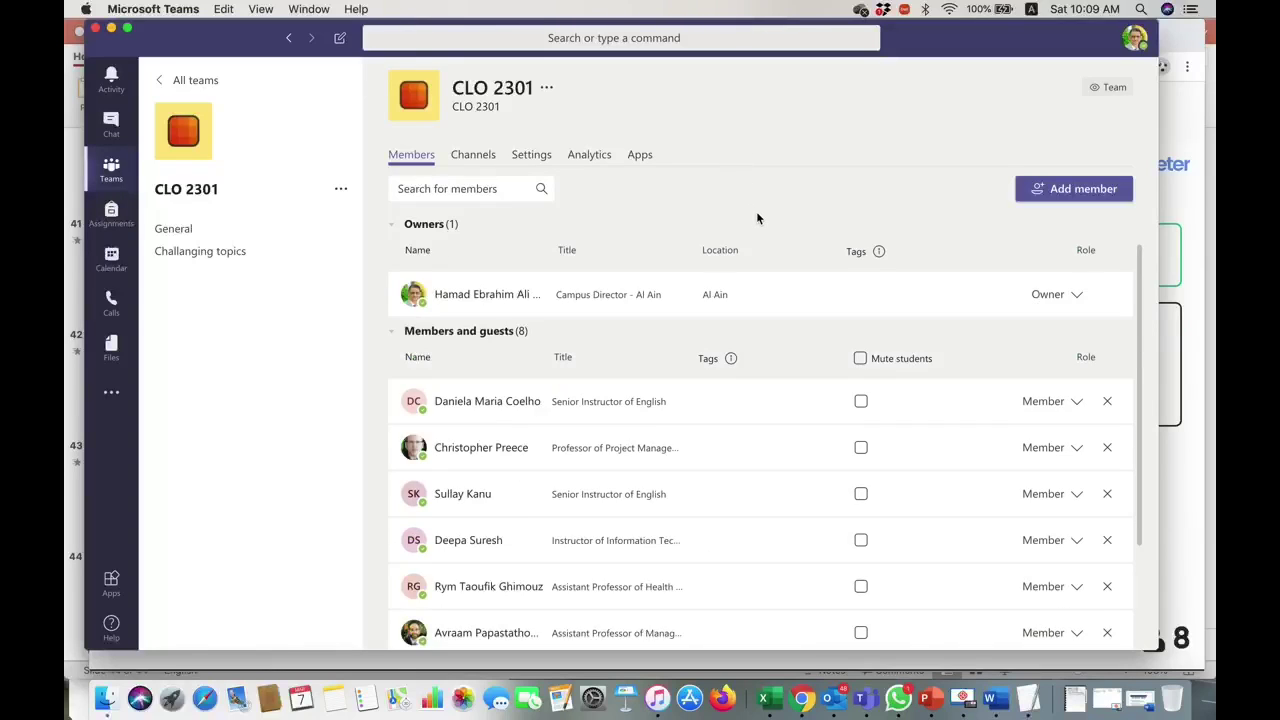
pyautogui.click(424, 224)
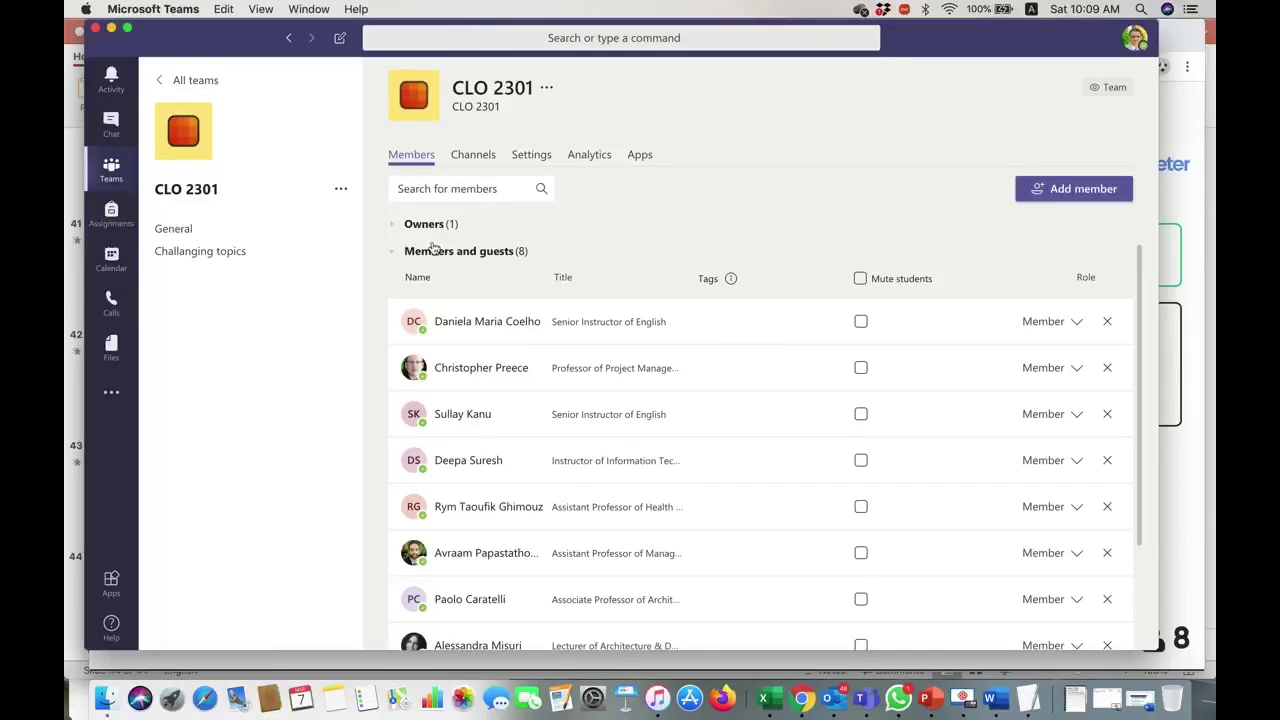
pyautogui.click(437, 252)
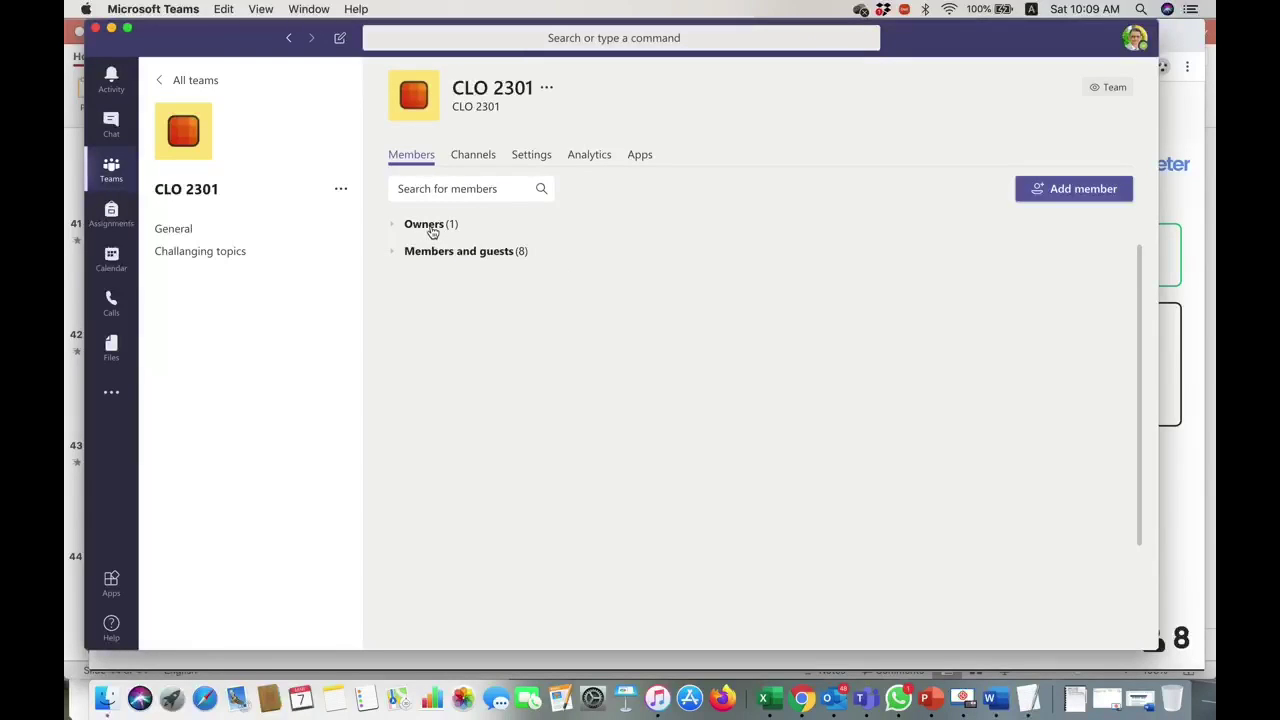
pyautogui.click(432, 230)
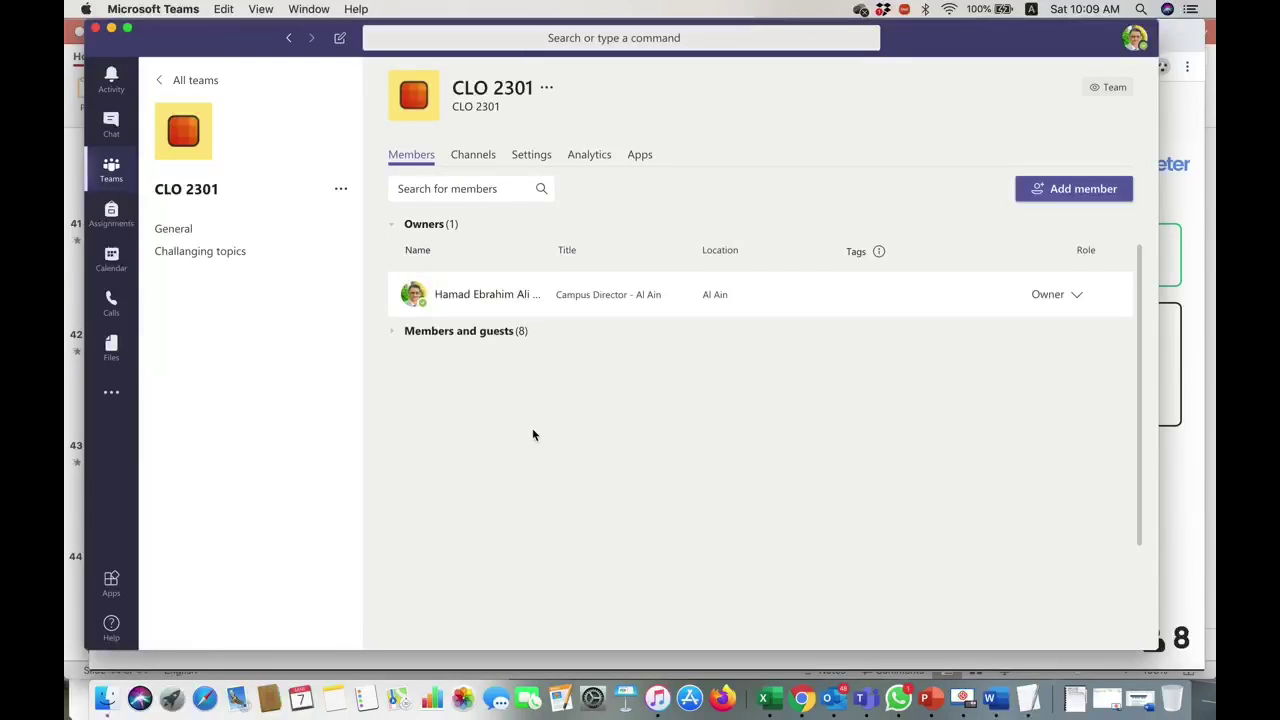
pyautogui.click(463, 336)
pyautogui.moveTo(463, 341)
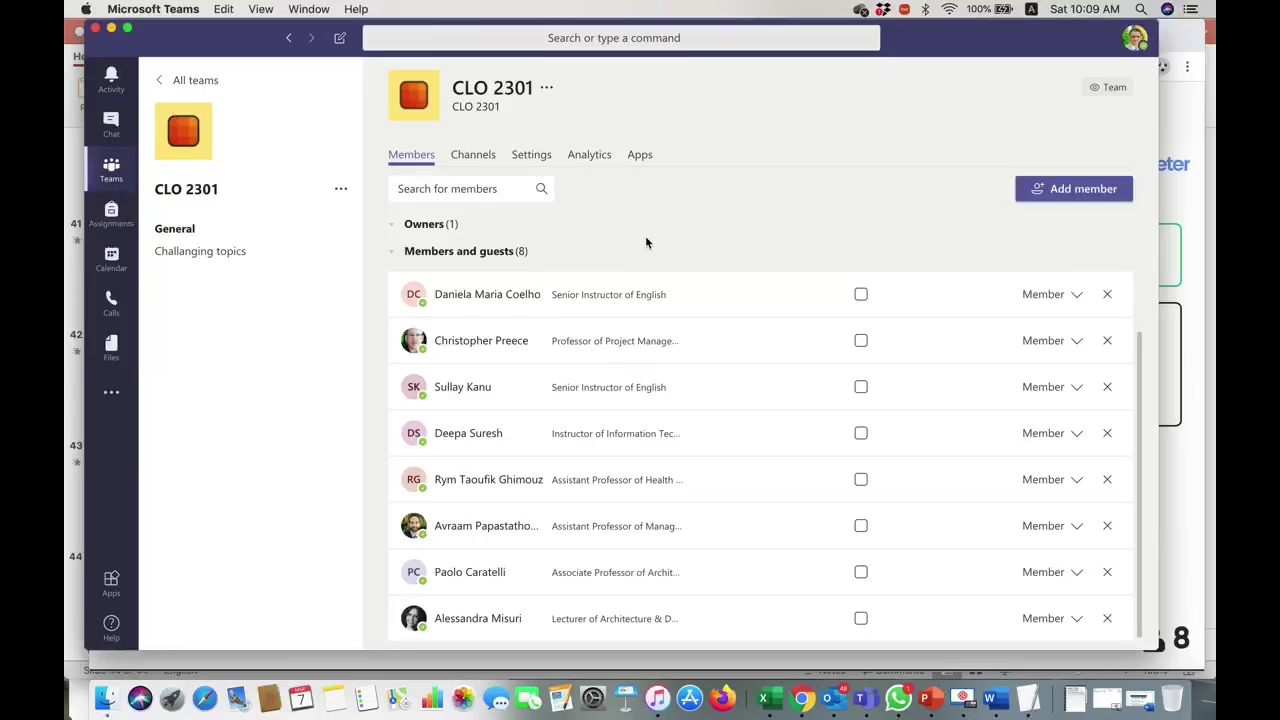
pyautogui.scroll(-1, 729, 437)
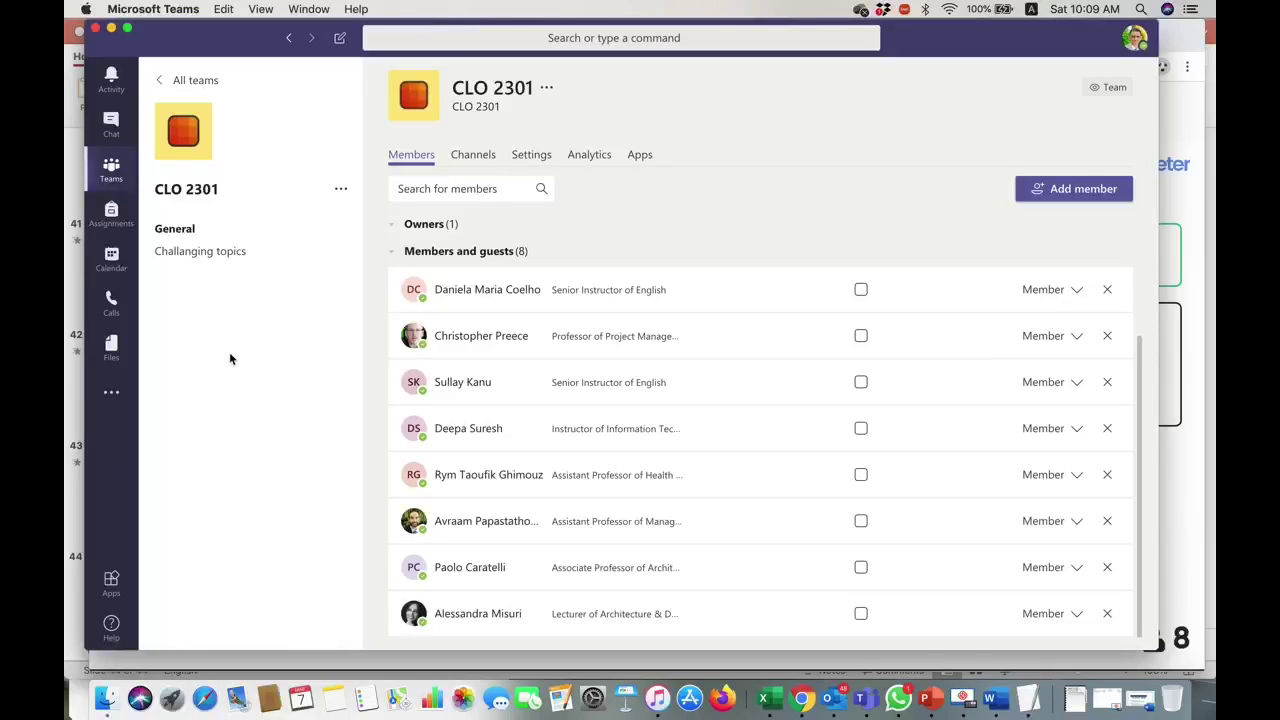
# - Open the General channel's files, review the item types that can be created there, and return to the channel's posts
pyautogui.click(172, 230)
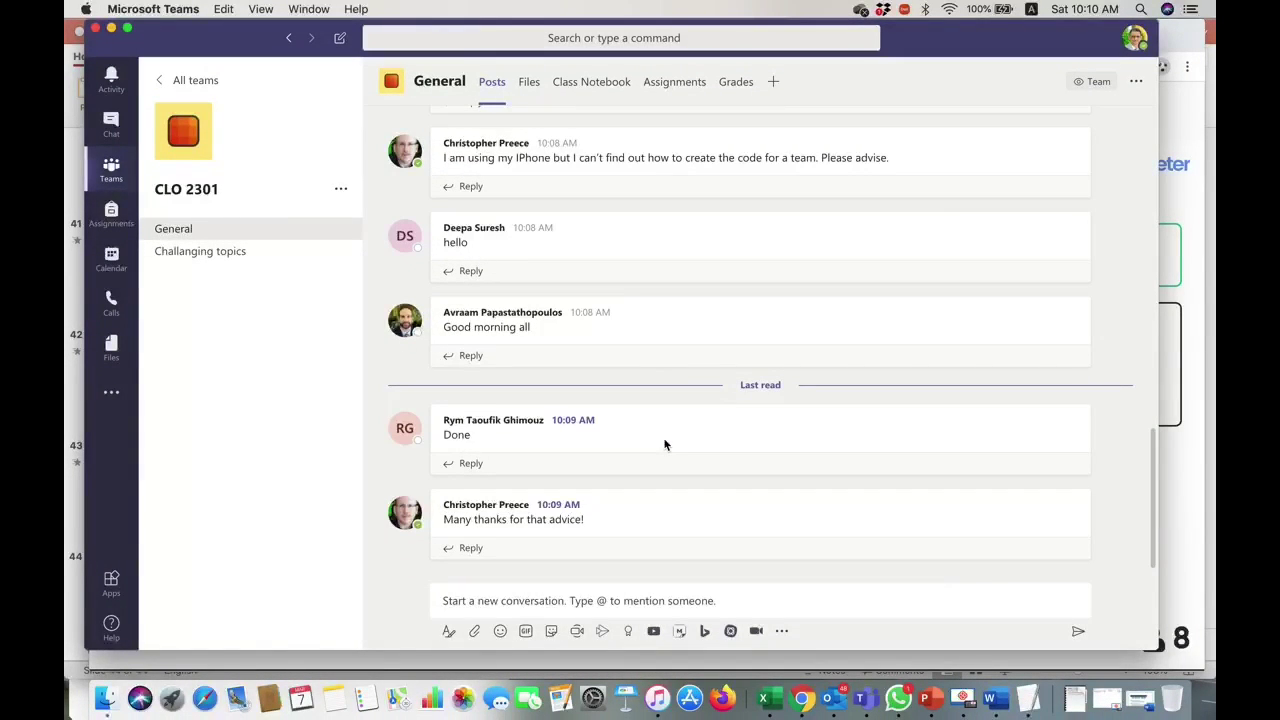
pyautogui.click(527, 88)
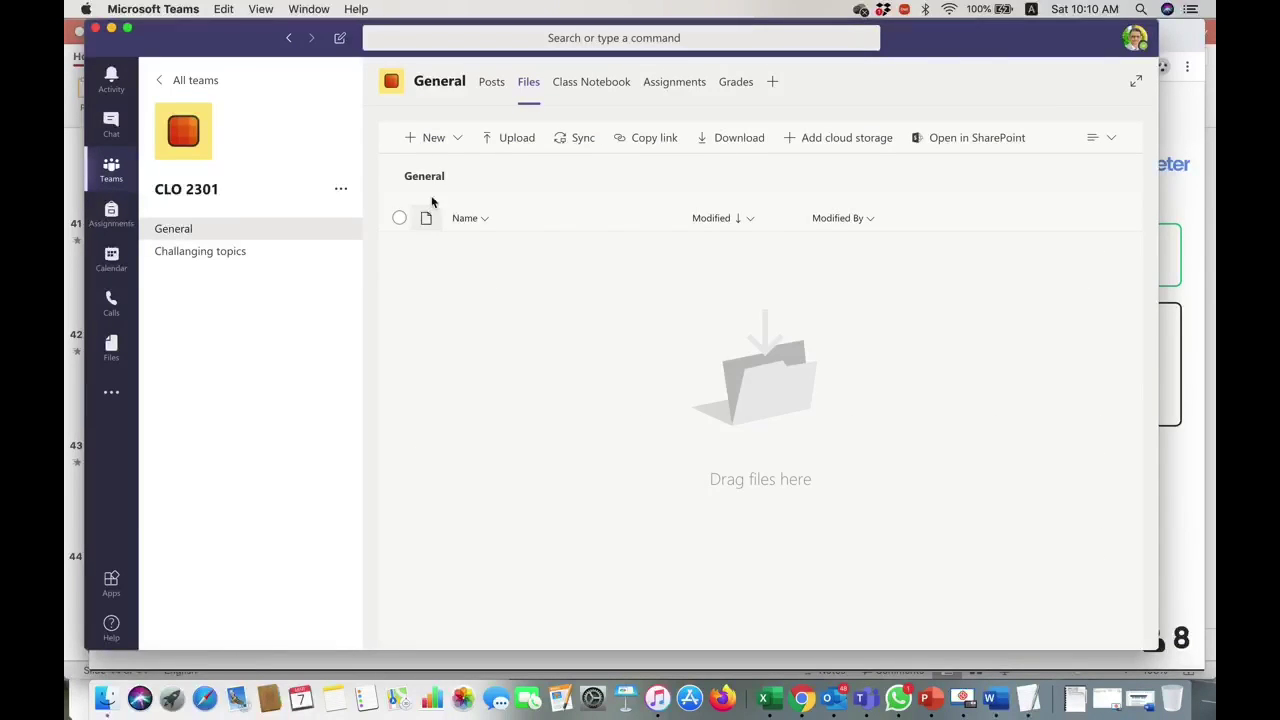
pyautogui.click(452, 139)
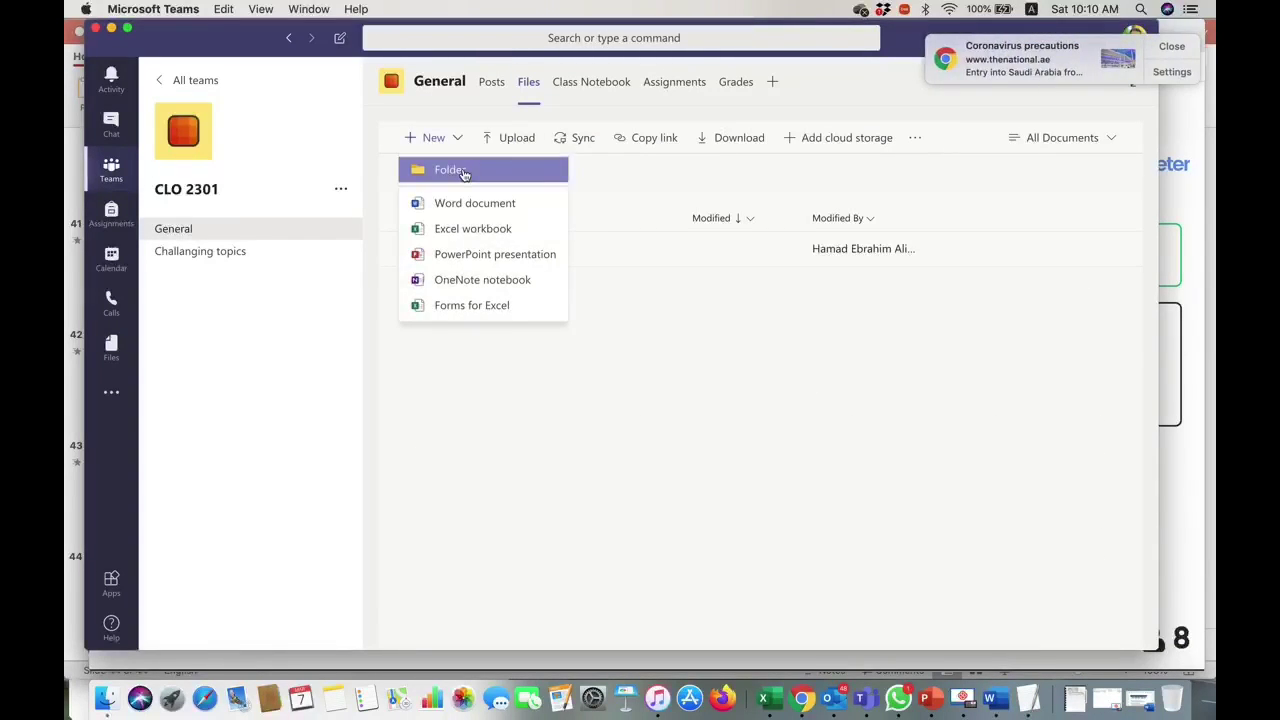
pyautogui.click(560, 440)
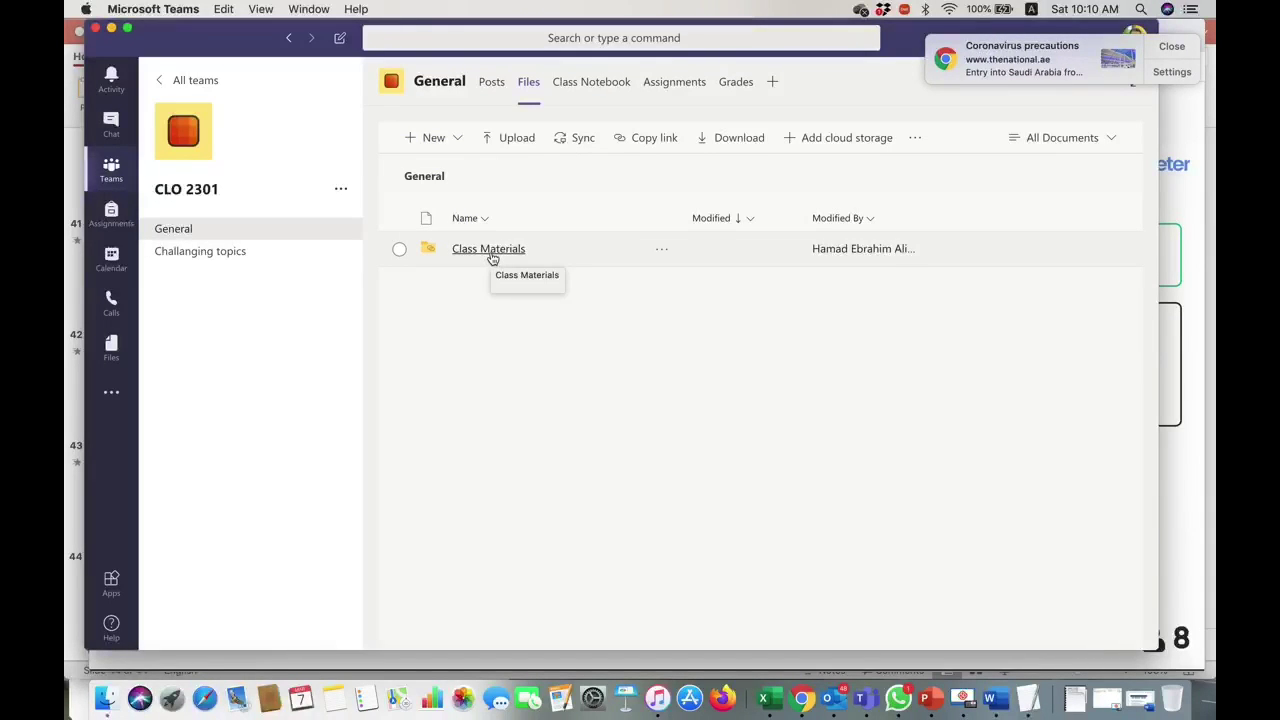
pyautogui.click(453, 142)
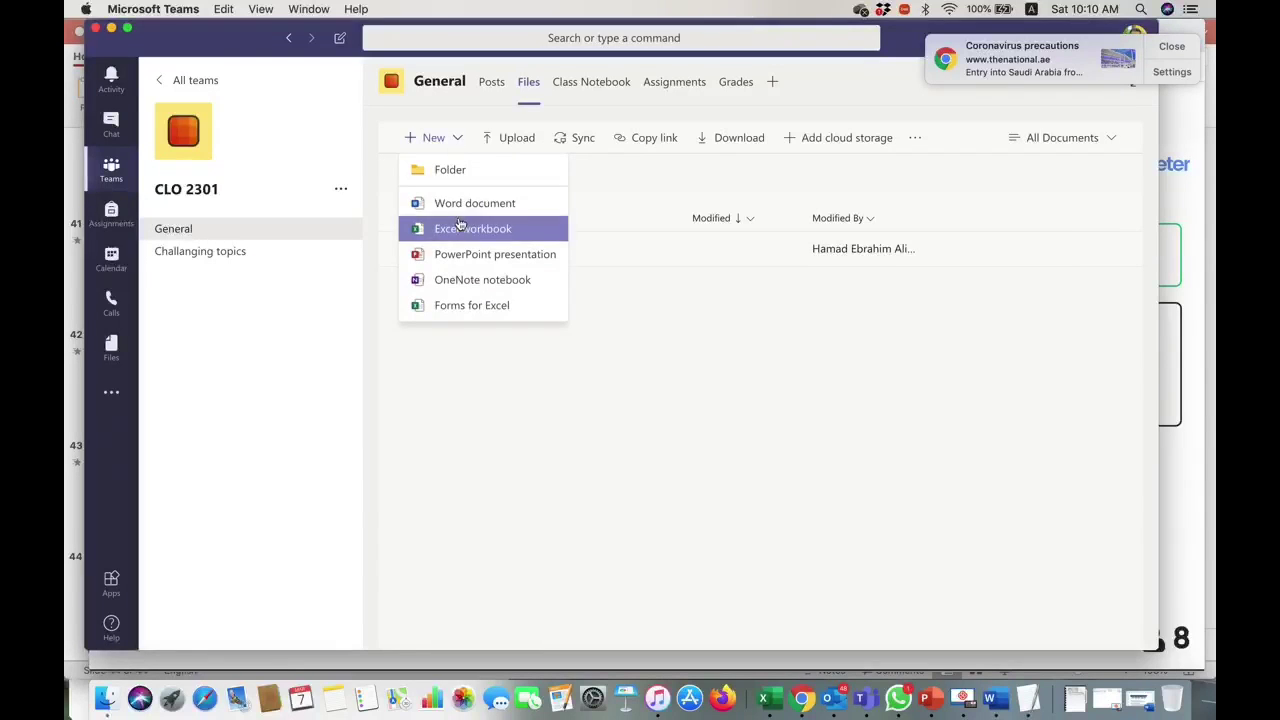
pyautogui.click(655, 468)
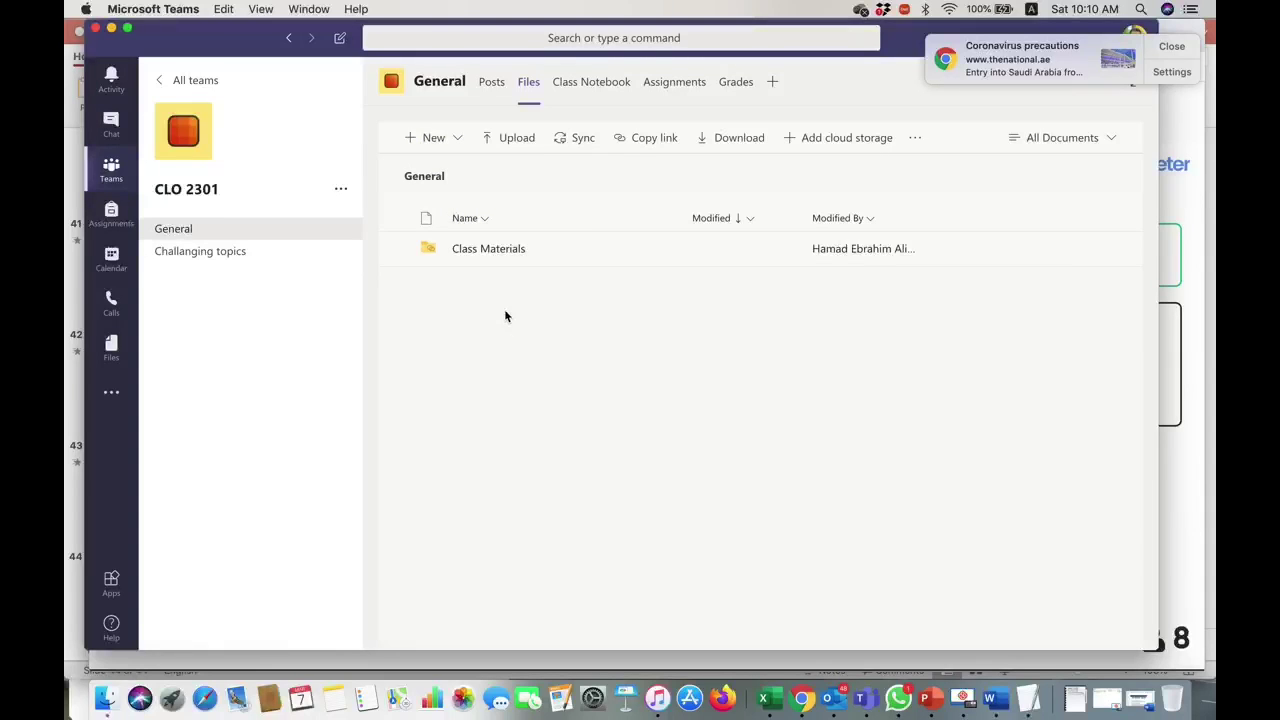
pyautogui.click(172, 229)
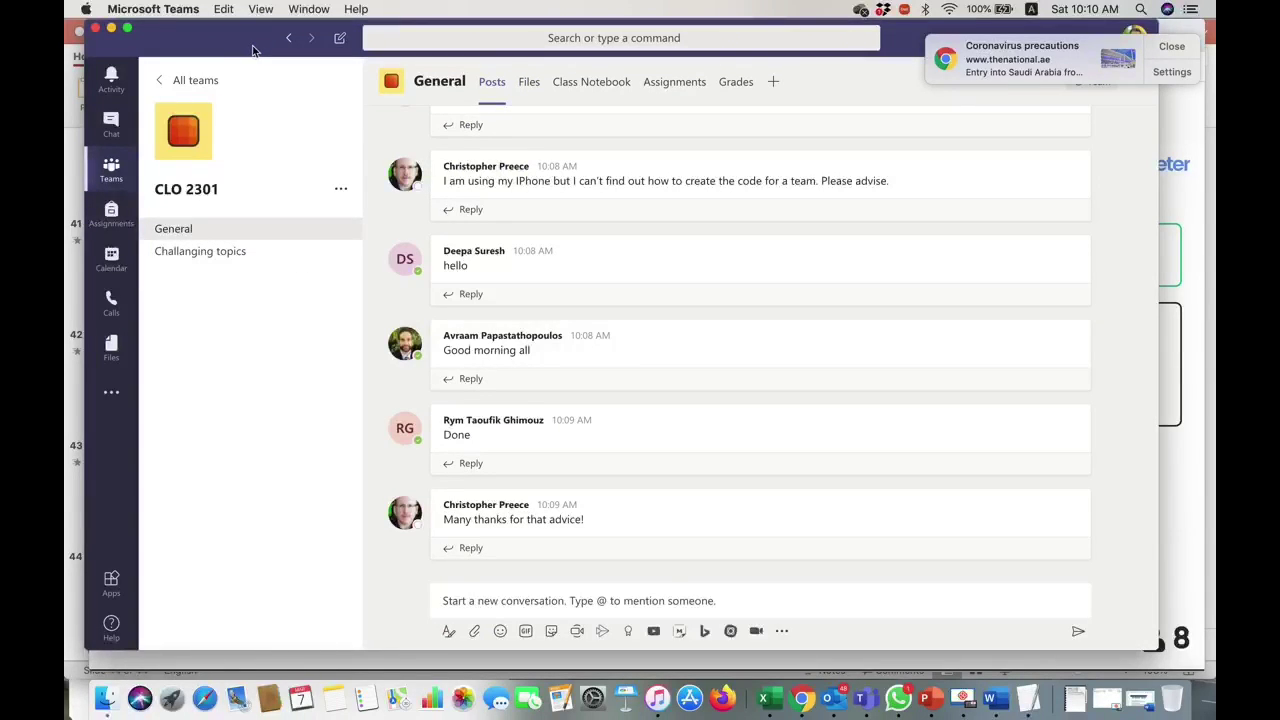
# - Shift the Teams window aside, bring the Mentimeter presentation in Chrome to the front and minimize its window
pyautogui.moveTo(253, 50); pyautogui.dragTo(183, 42)
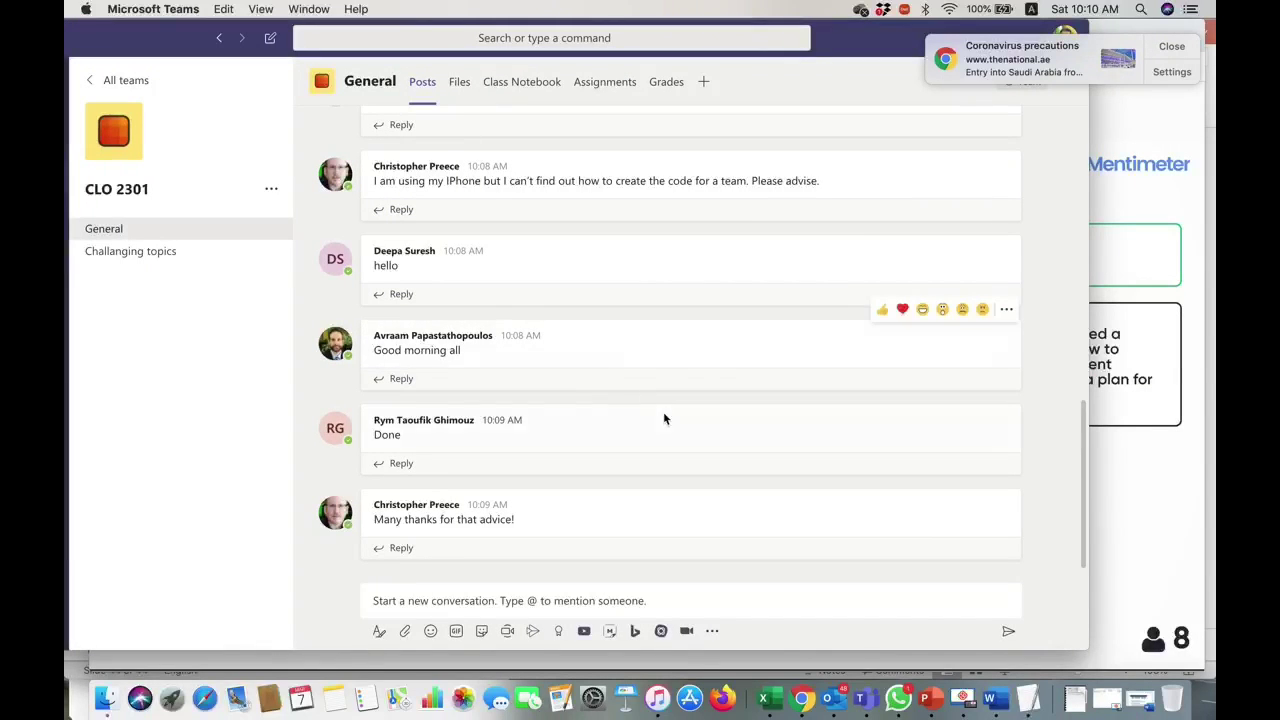
pyautogui.click(1198, 154)
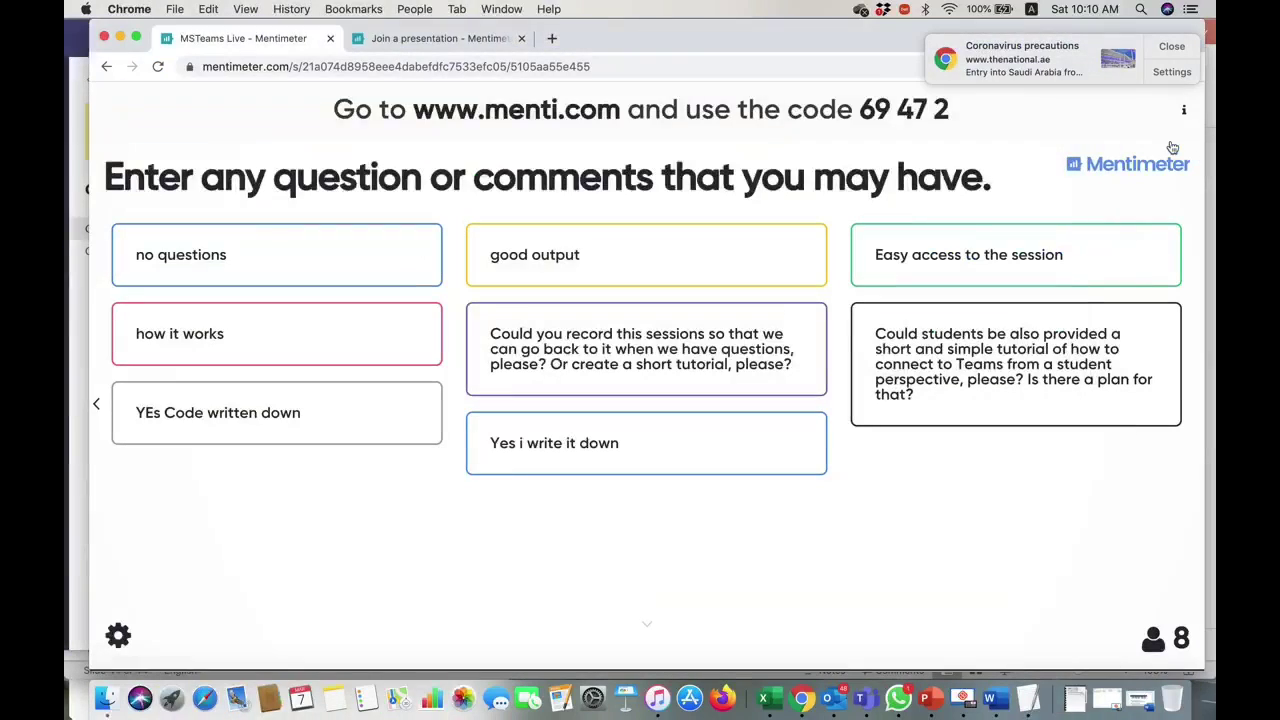
pyautogui.click(120, 37)
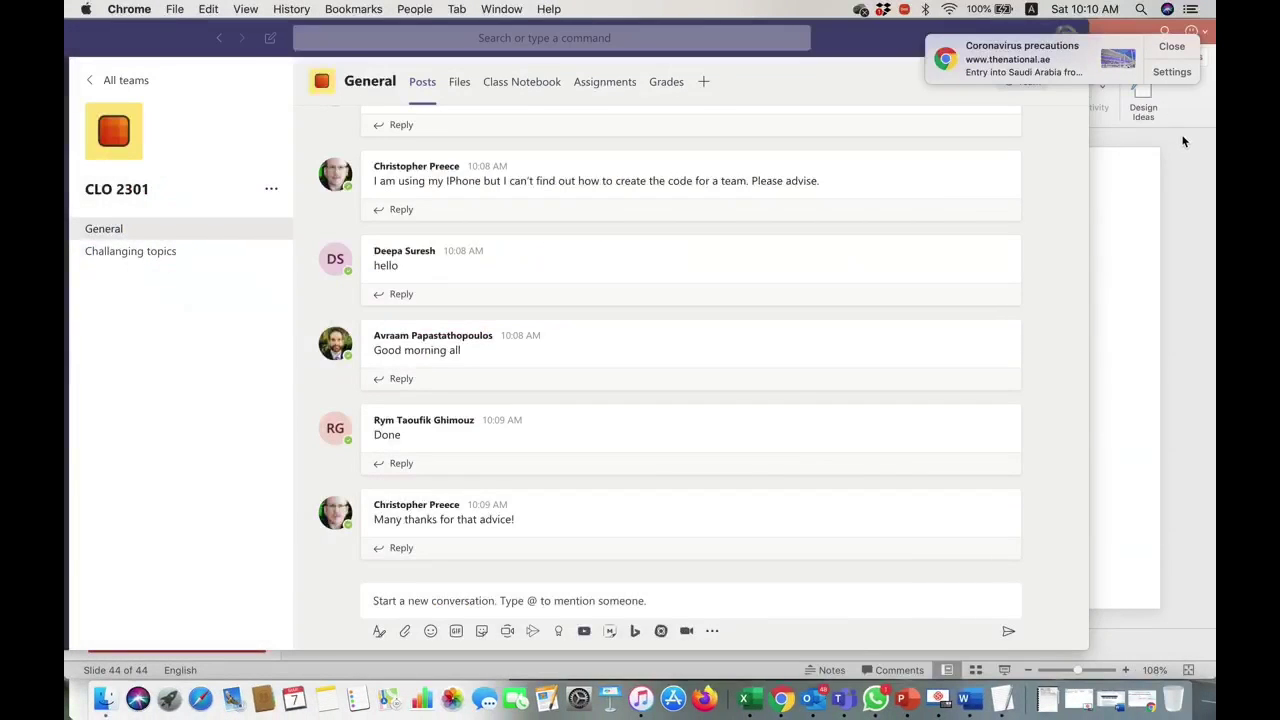
# - Close the PowerPoint and WhatsApp windows behind Teams and dismiss the news notification to uncover the desktop files
pyautogui.click(1183, 141)
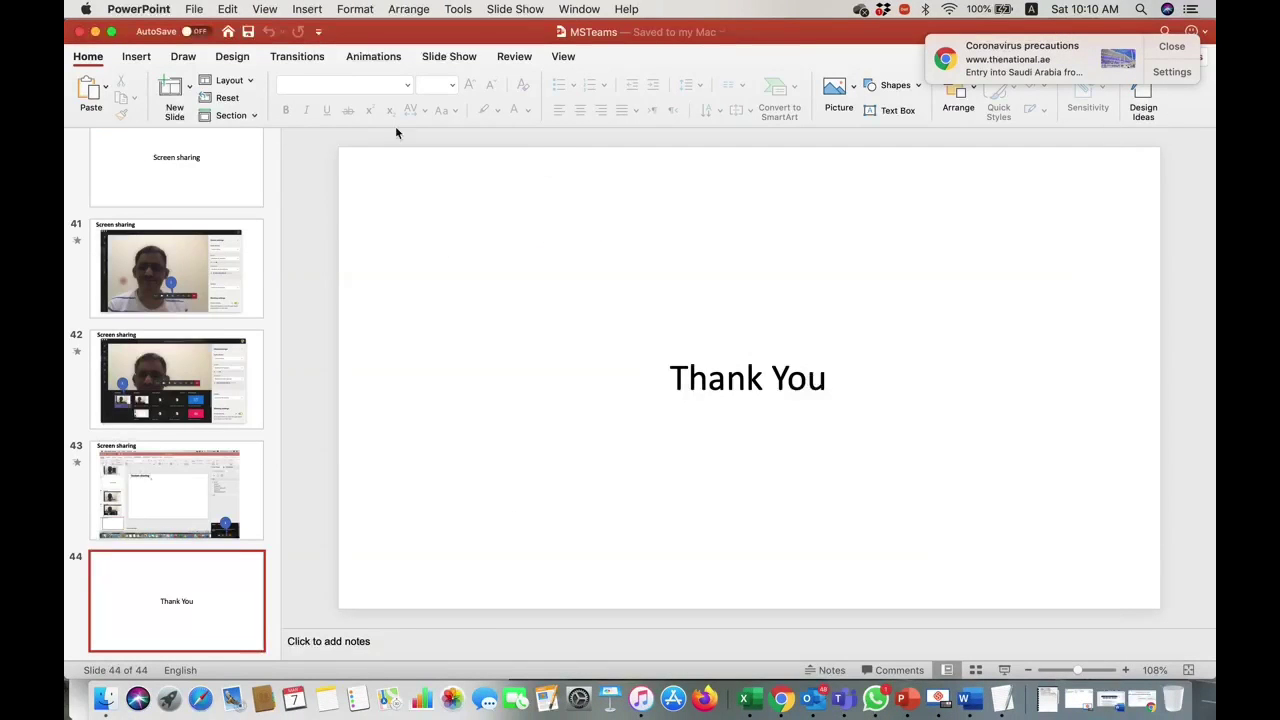
pyautogui.click(80, 35)
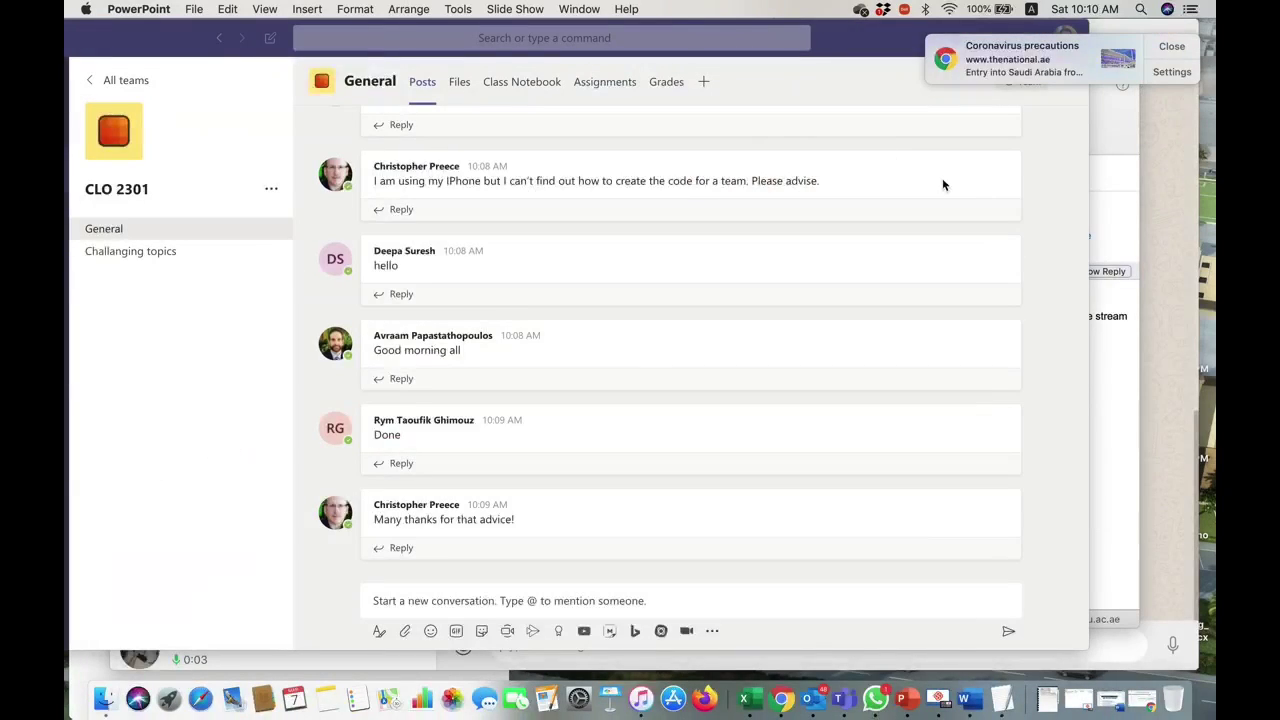
pyautogui.click(1162, 161)
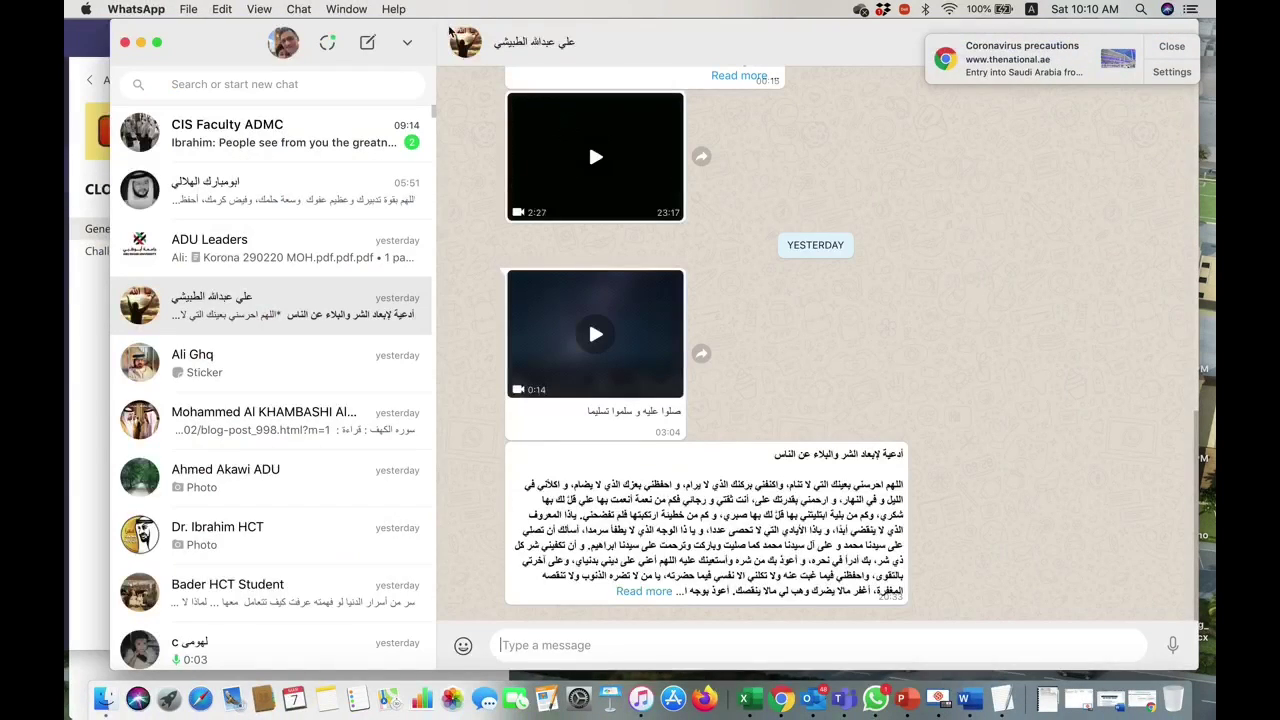
pyautogui.click(125, 41)
pyautogui.click(1162, 46)
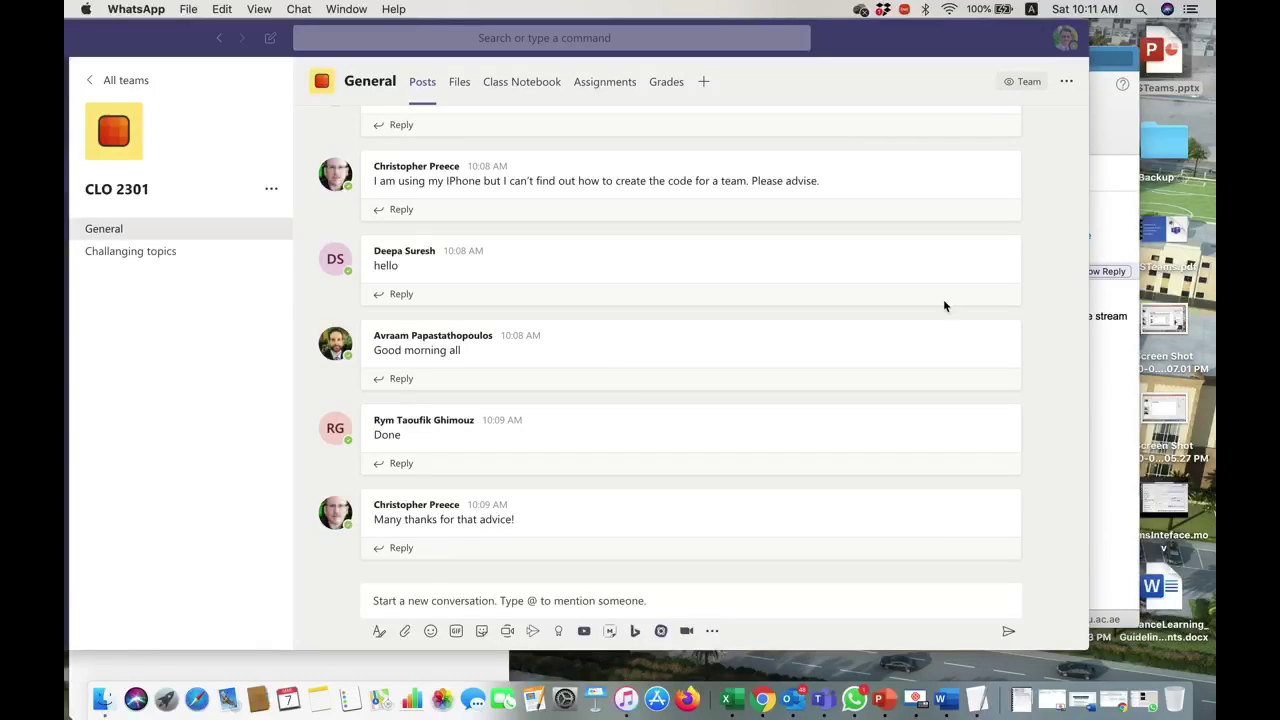
# - Attach MSTeams.pdf from the desktop to a new General conversation, upload it to the General folder and post it
pyautogui.moveTo(1170, 229)
pyautogui.moveTo(1172, 230); pyautogui.dragTo(597, 606)
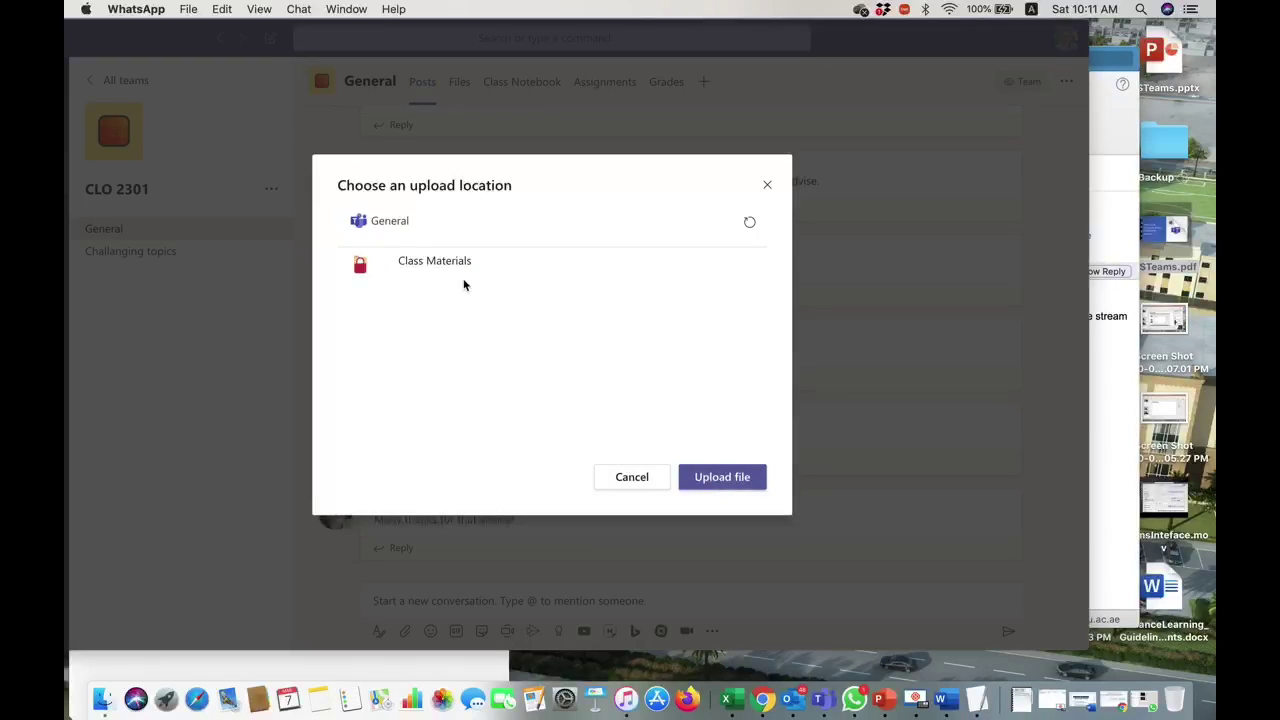
pyautogui.click(717, 479)
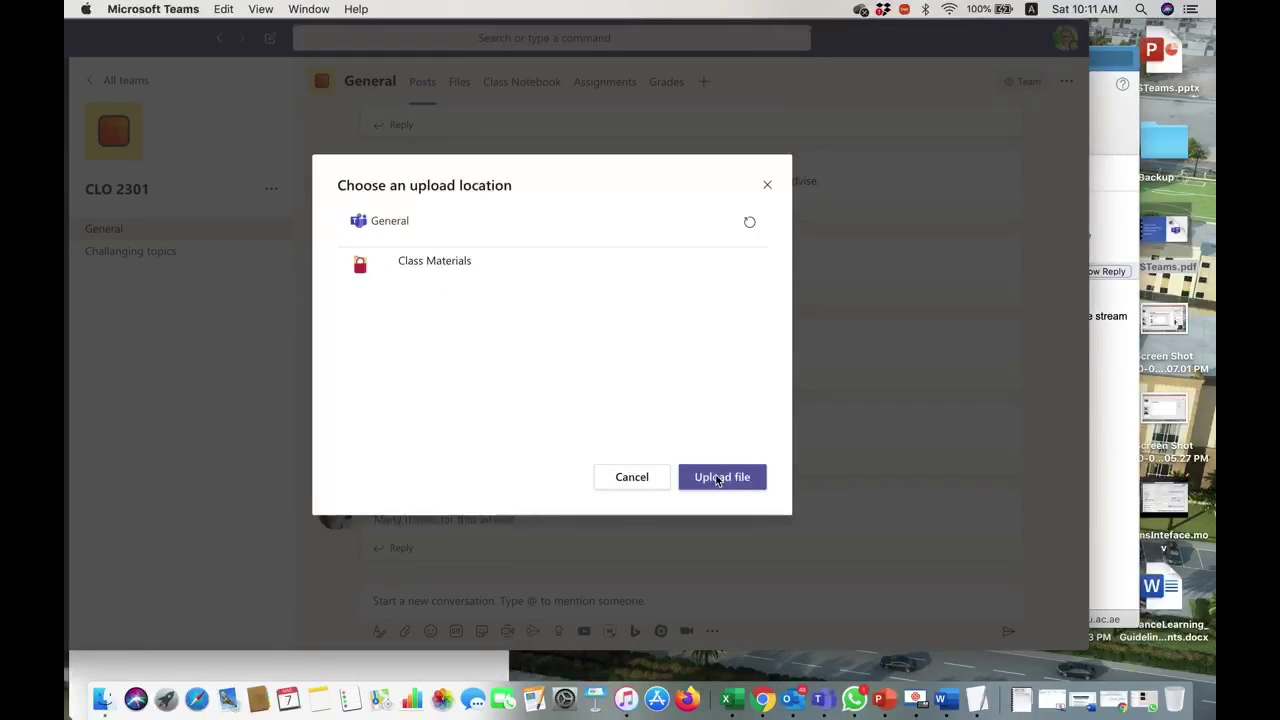
pyautogui.click(720, 477)
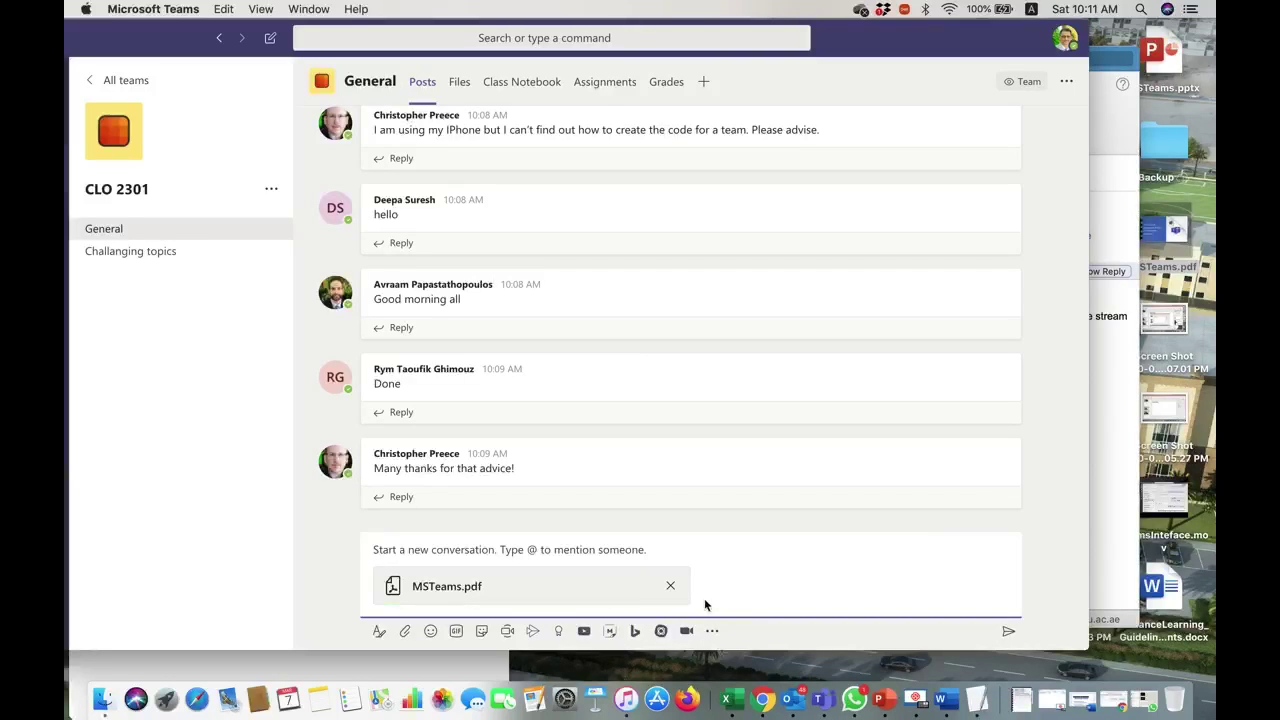
pyautogui.click(1008, 633)
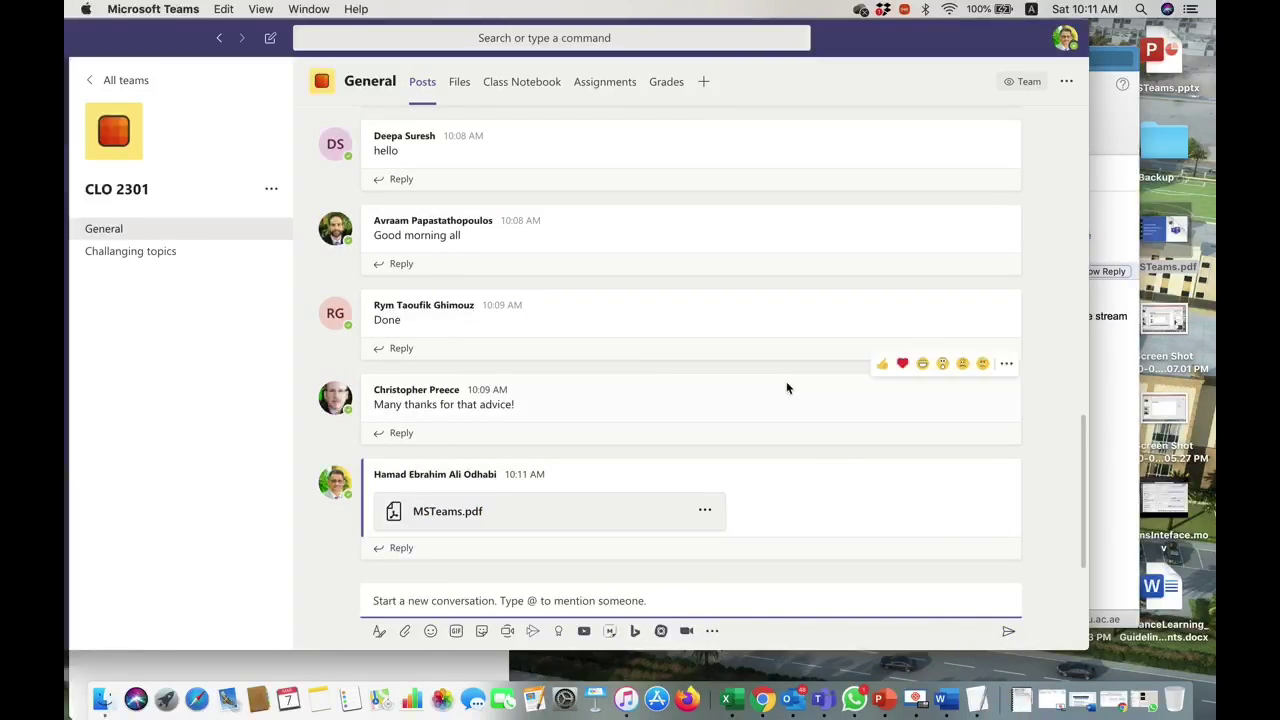
# - Preview MSTeams.pdf from the General channel's files, show its download and SharePoint options, close it and return to the posts
pyautogui.click(459, 83)
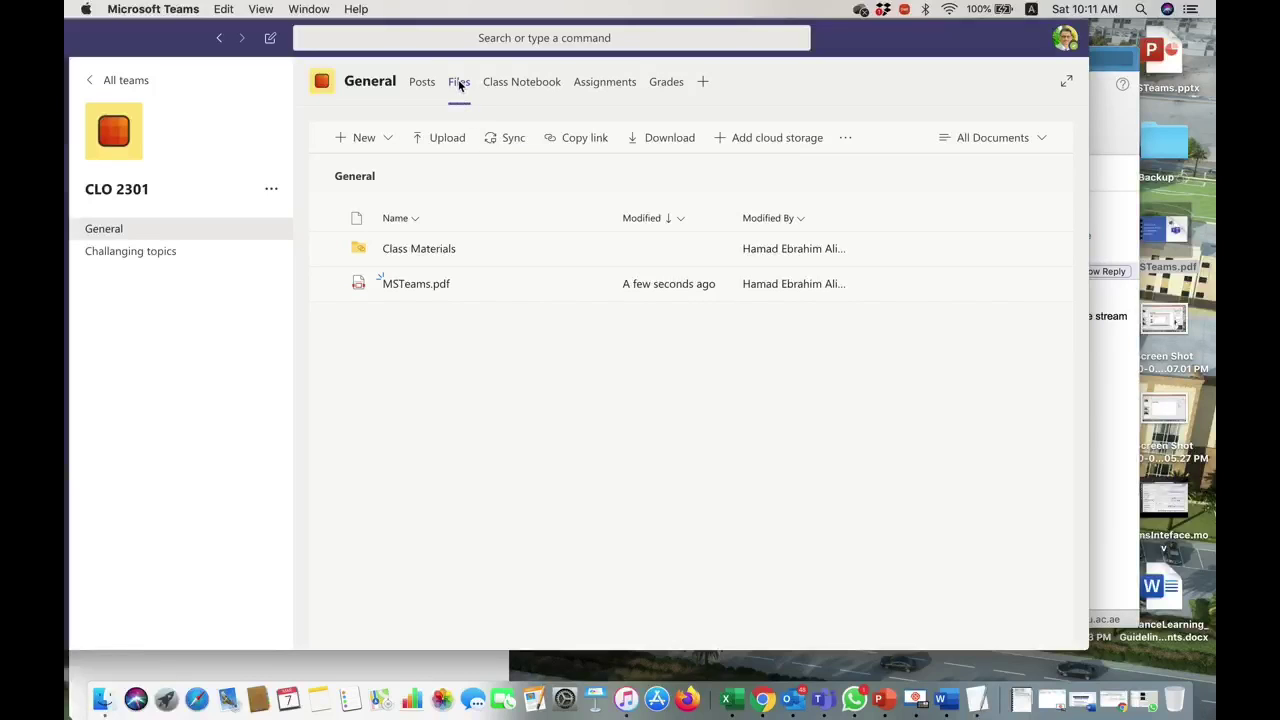
pyautogui.click(425, 86)
pyautogui.click(459, 84)
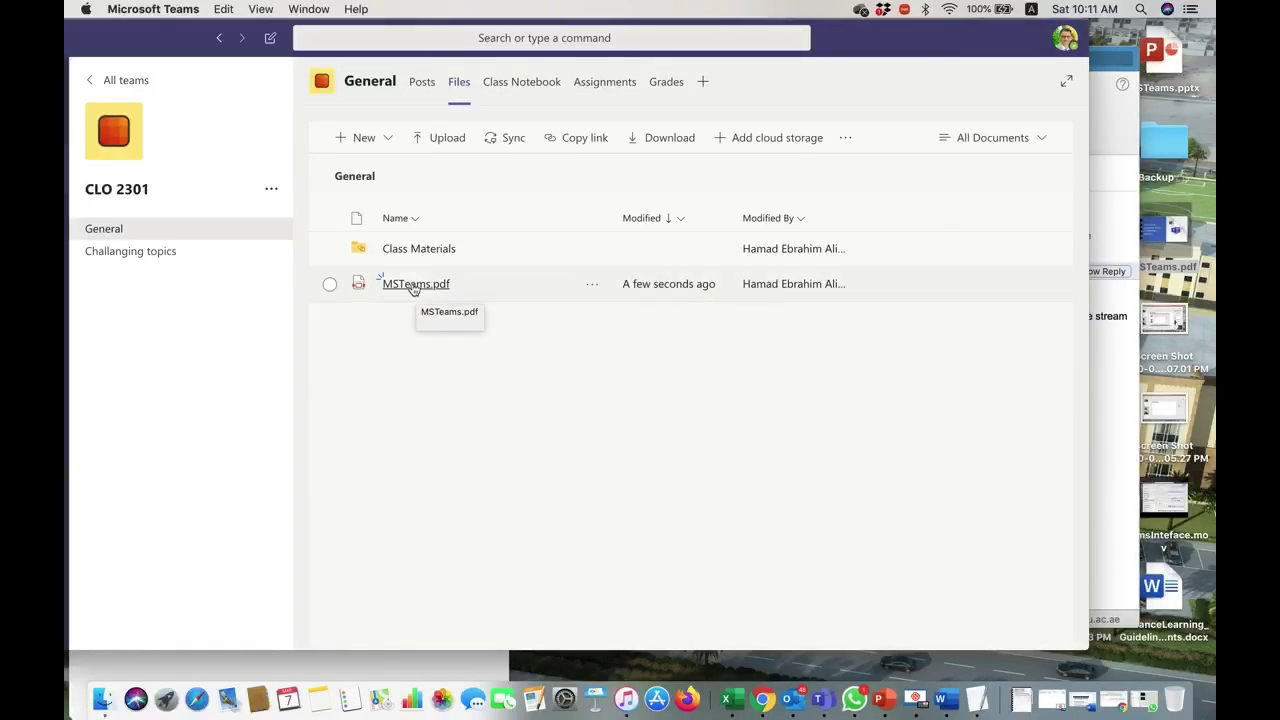
pyautogui.click(414, 287)
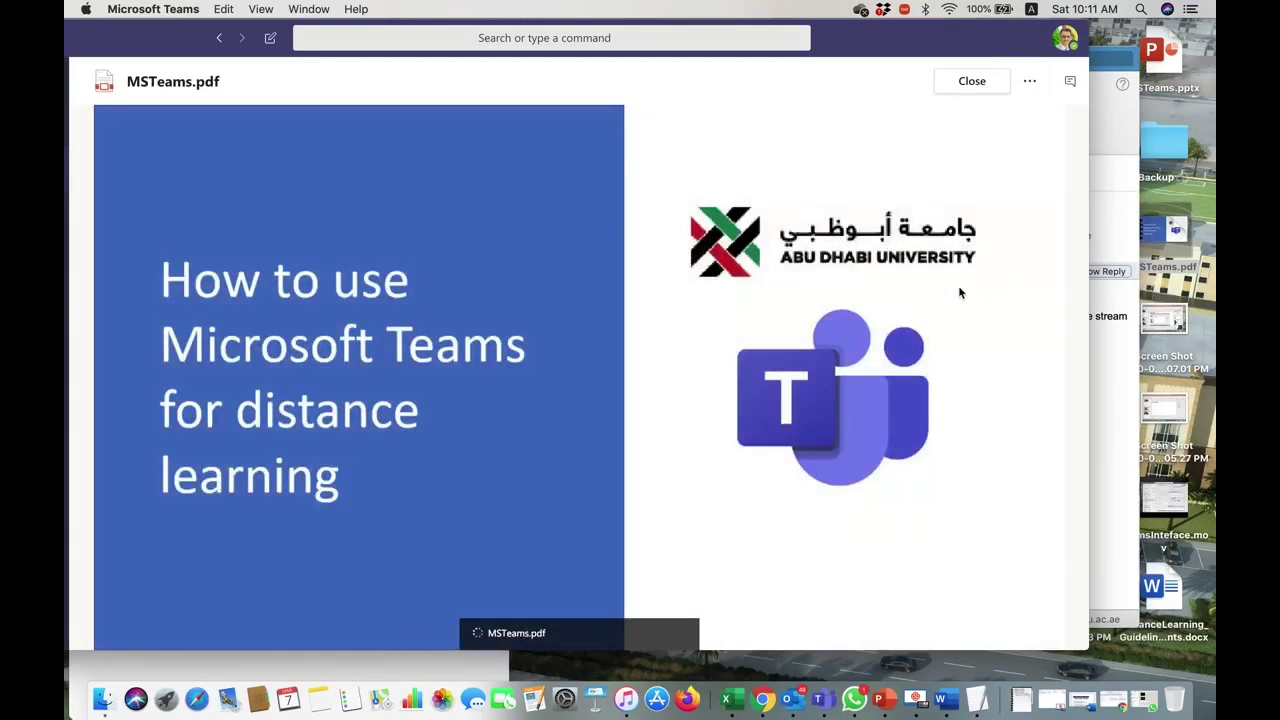
pyautogui.click(1029, 81)
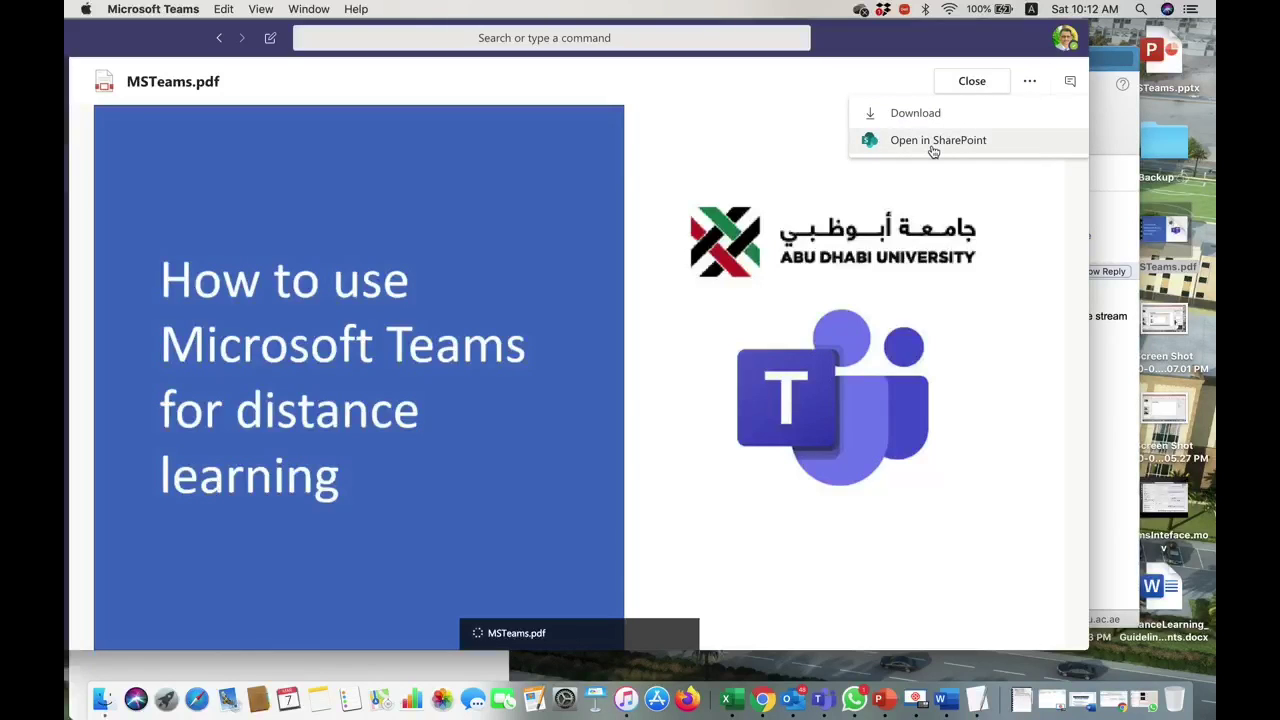
pyautogui.click(975, 81)
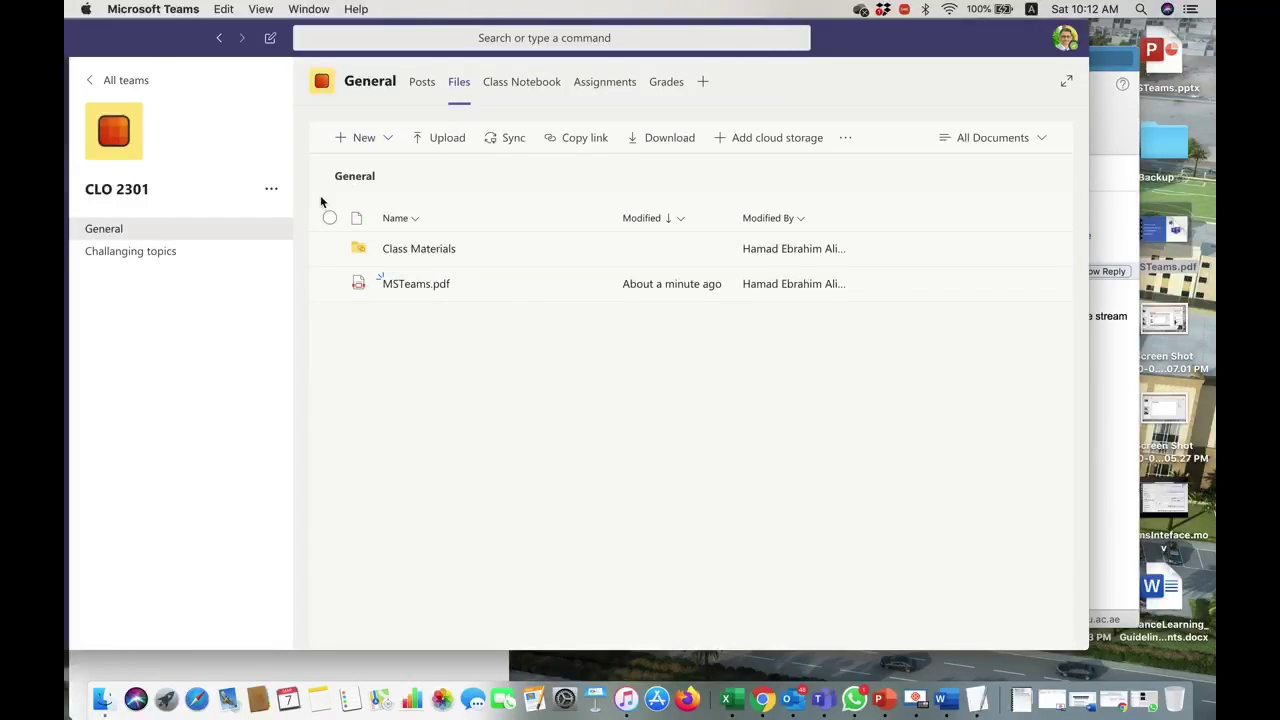
pyautogui.click(110, 238)
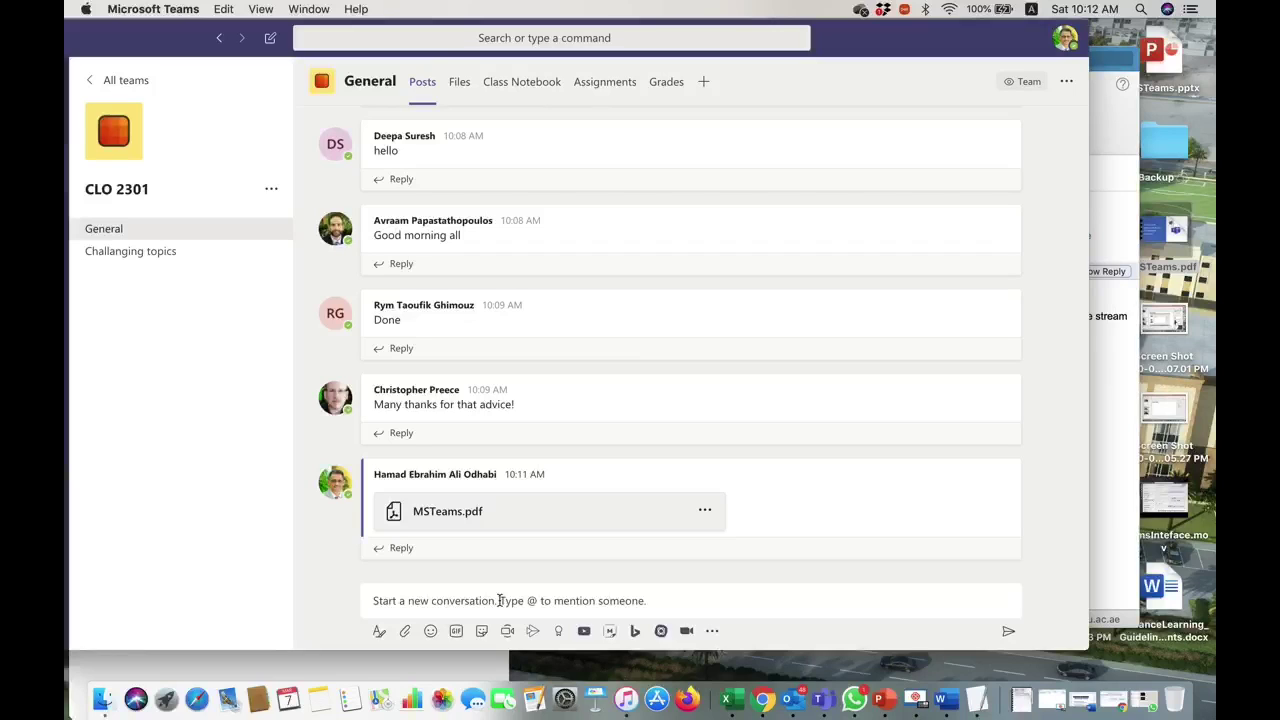
# - Open the management page of the CLO 2301 team and expand its members and guests
pyautogui.click(272, 192)
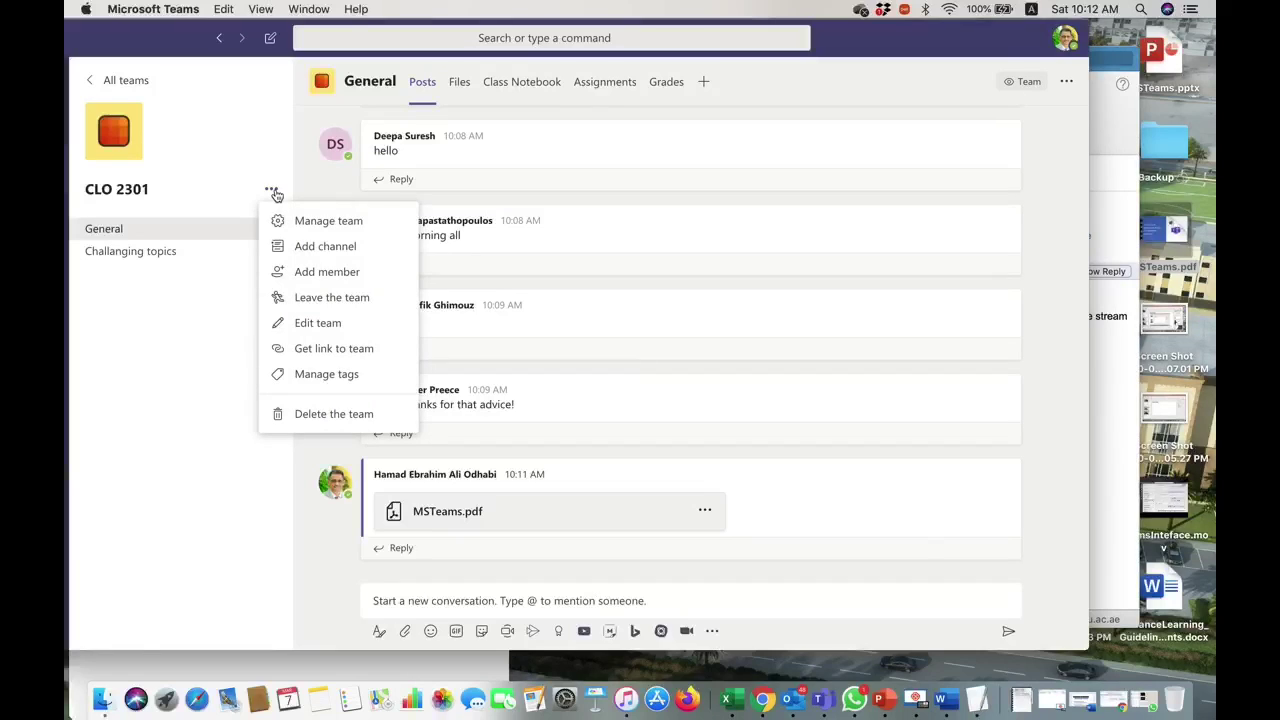
pyautogui.click(338, 224)
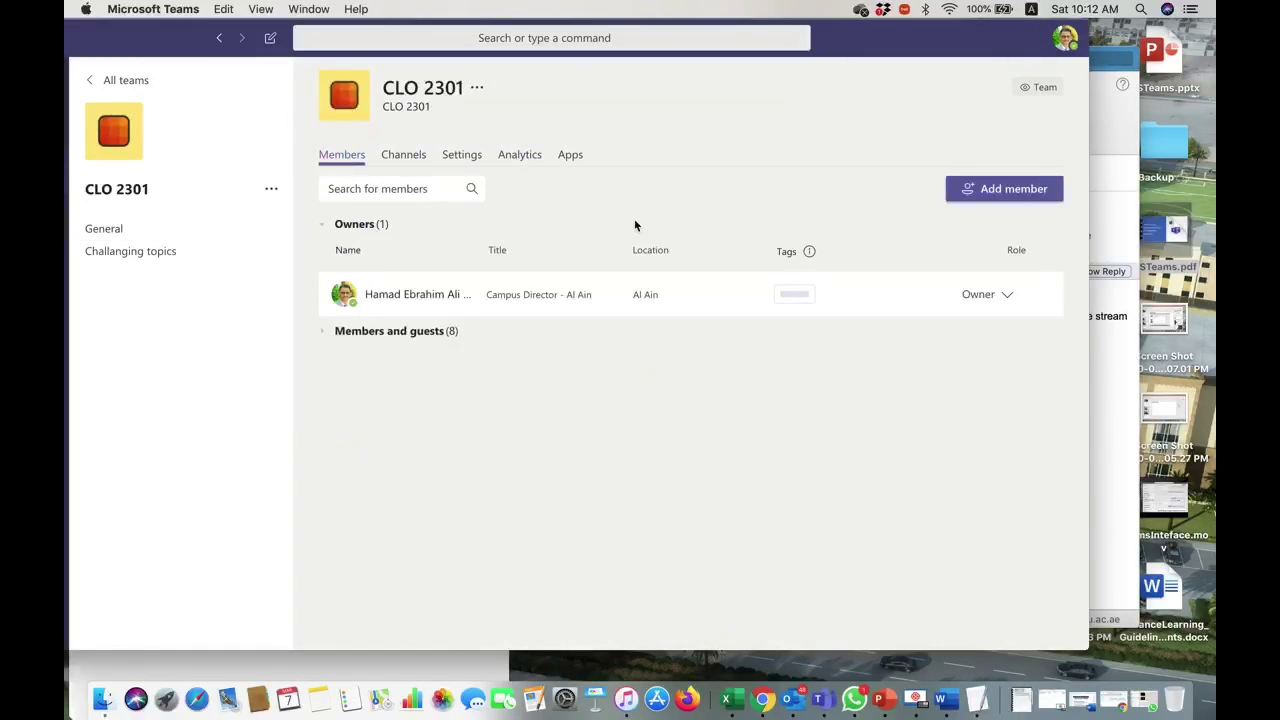
pyautogui.click(400, 336)
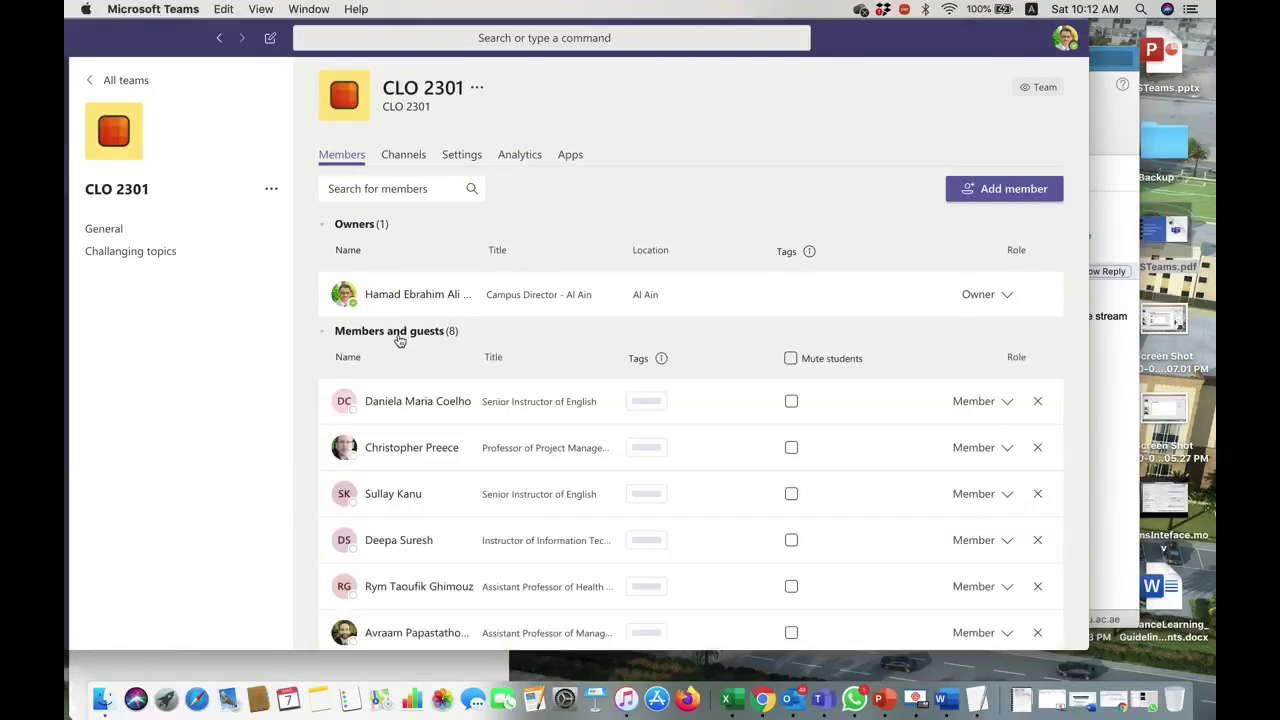
# - Return to the General channel's posts and review the conversation from the earlier greetings to the shared PDF
pyautogui.click(104, 229)
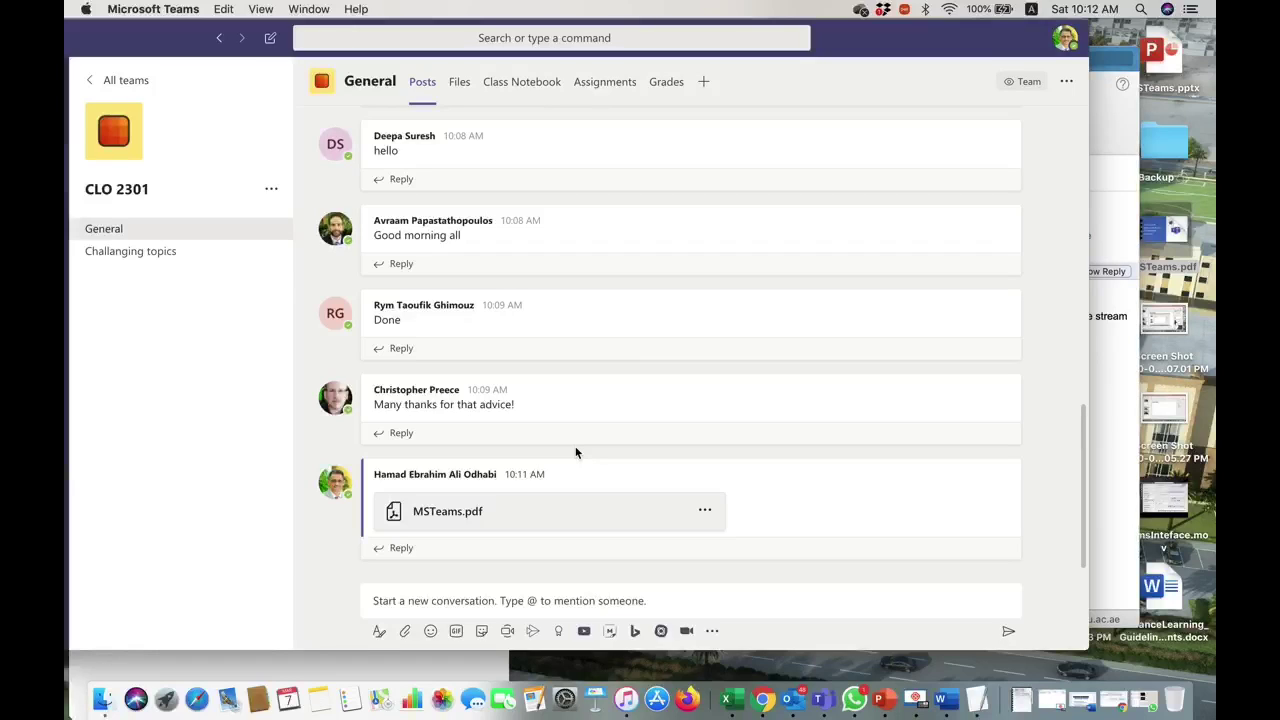
pyautogui.scroll(1, 453, 428)
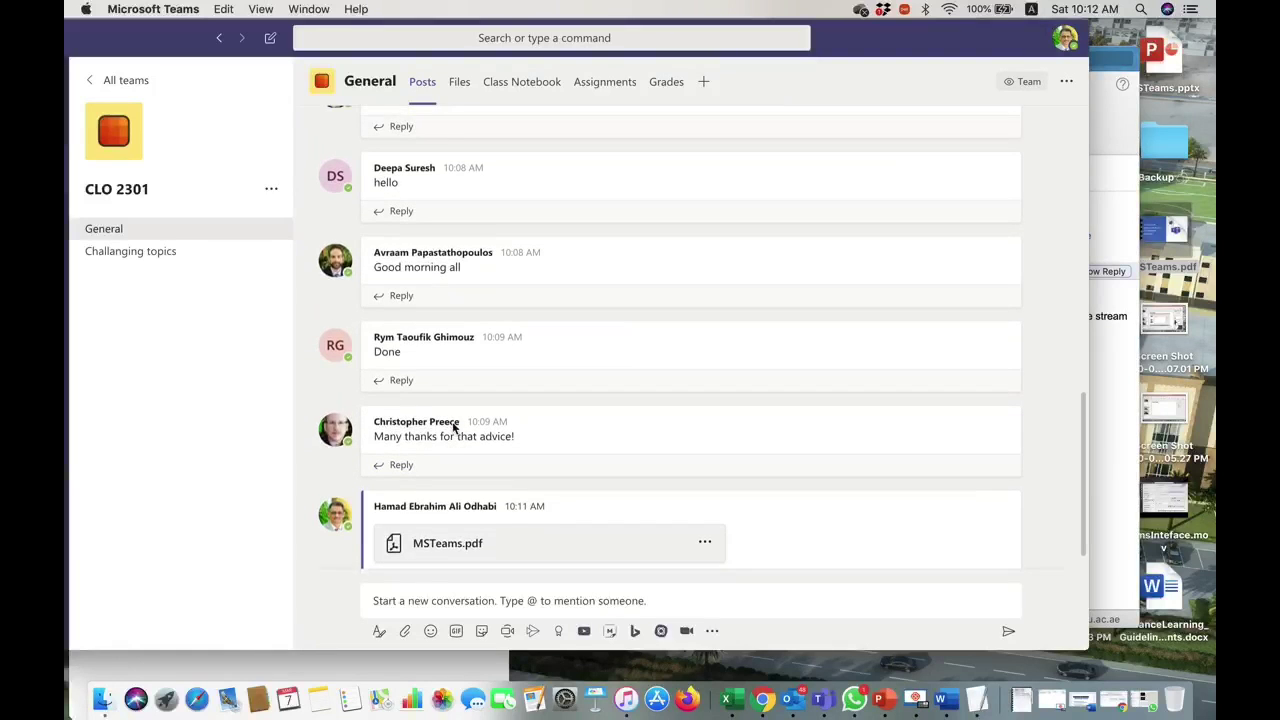
pyautogui.scroll(-1, 453, 428)
pyautogui.scroll(5, 453, 428)
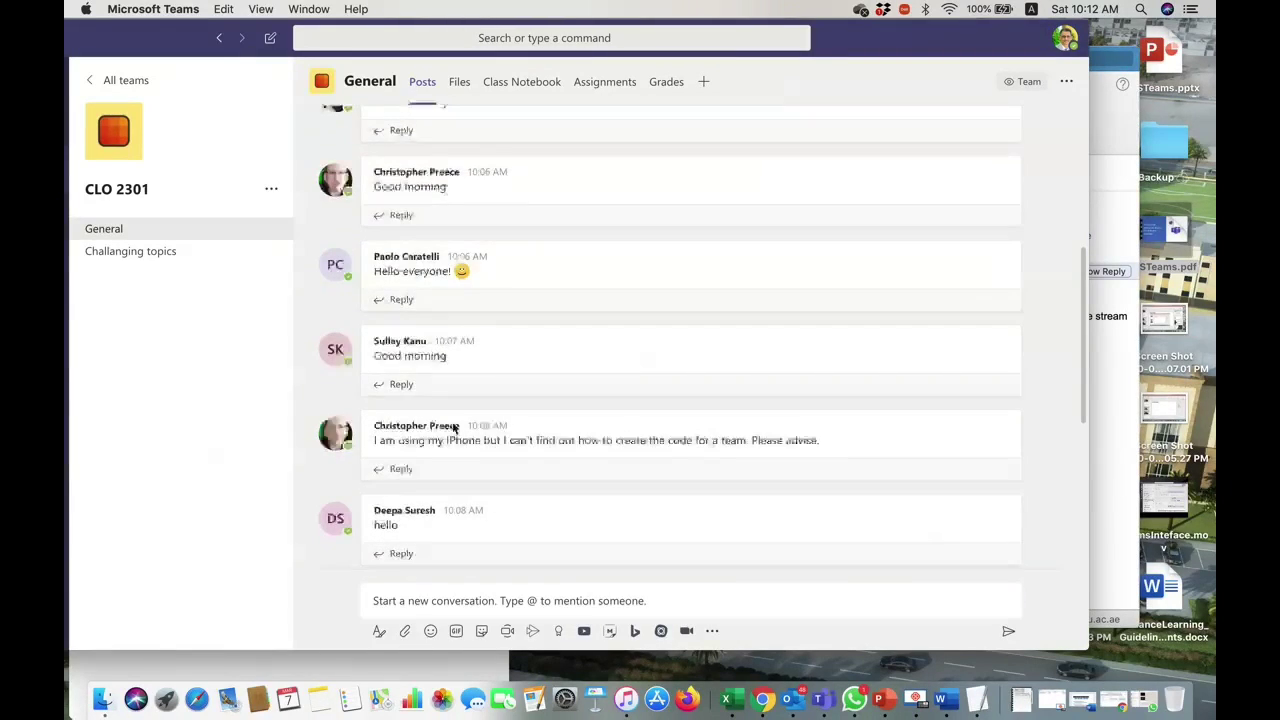
pyautogui.scroll(-5, 453, 428)
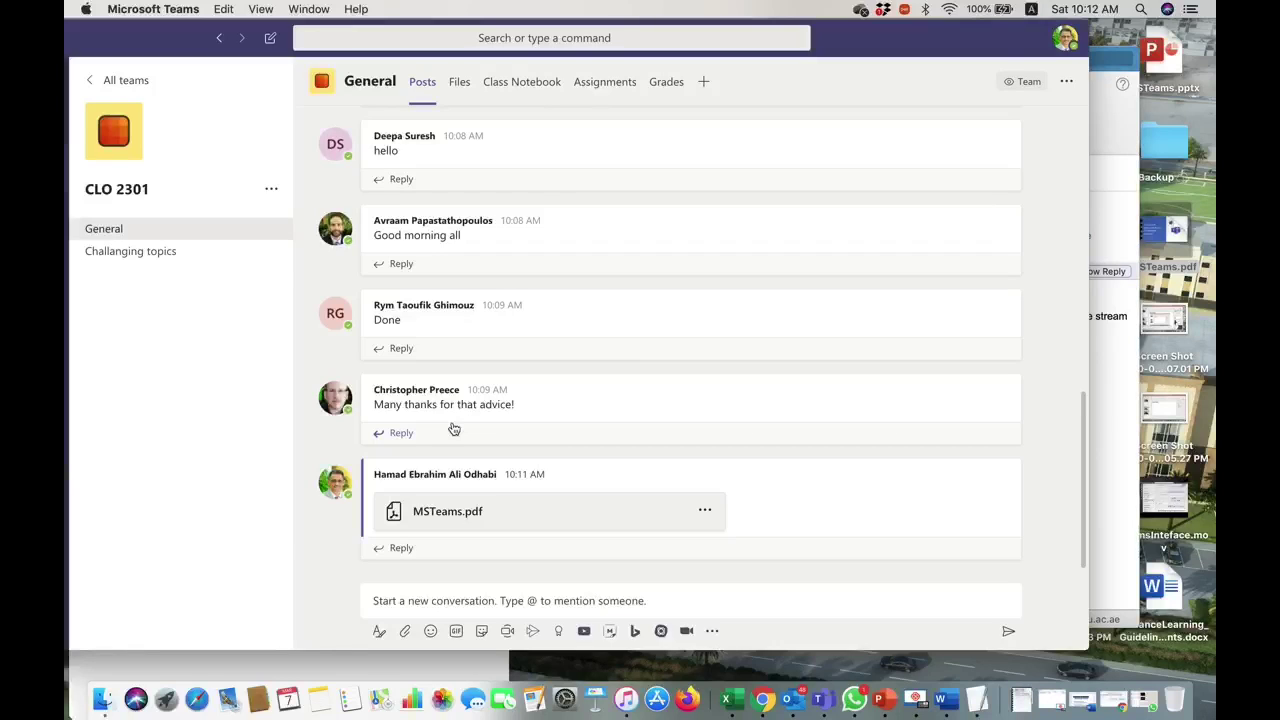
pyautogui.scroll(1, 454, 428)
pyautogui.scroll(-1, 453, 424)
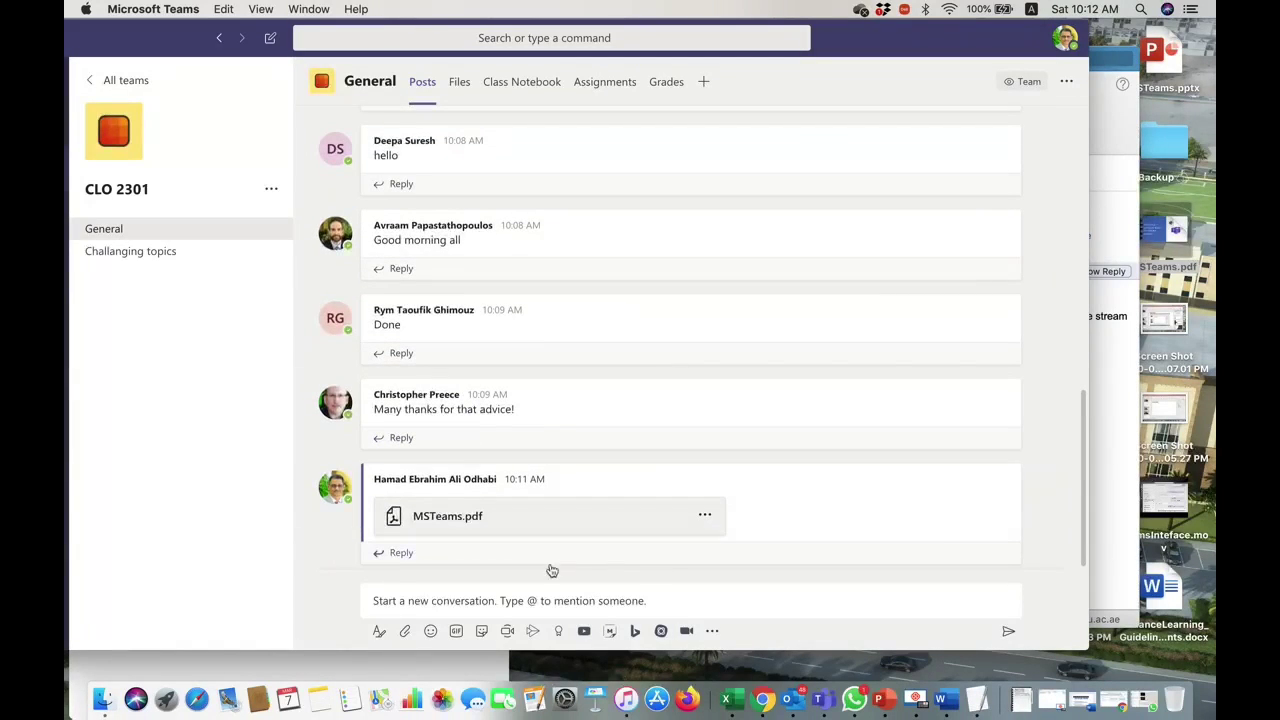